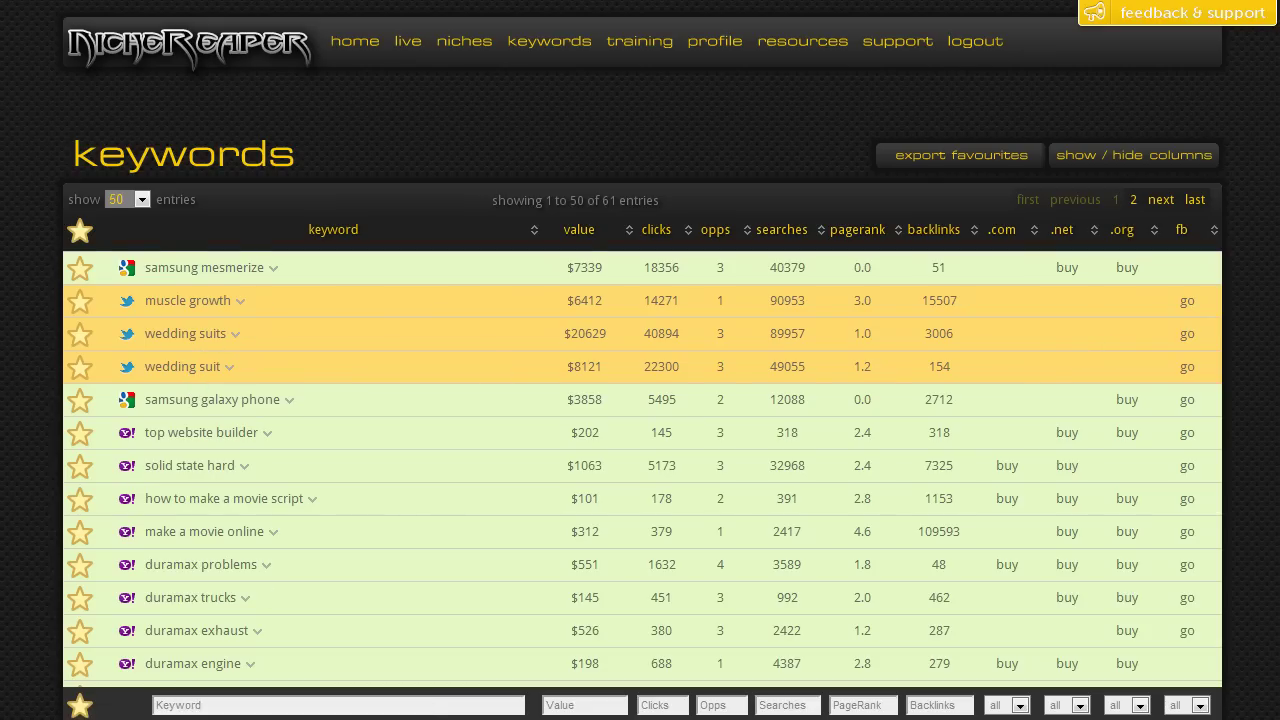
Step: Switch to domain-name-variations.txt in Notepad and replace every #keyword# placeholder with WeddingSuit
{"action": "key", "text": "alt+Tab"}
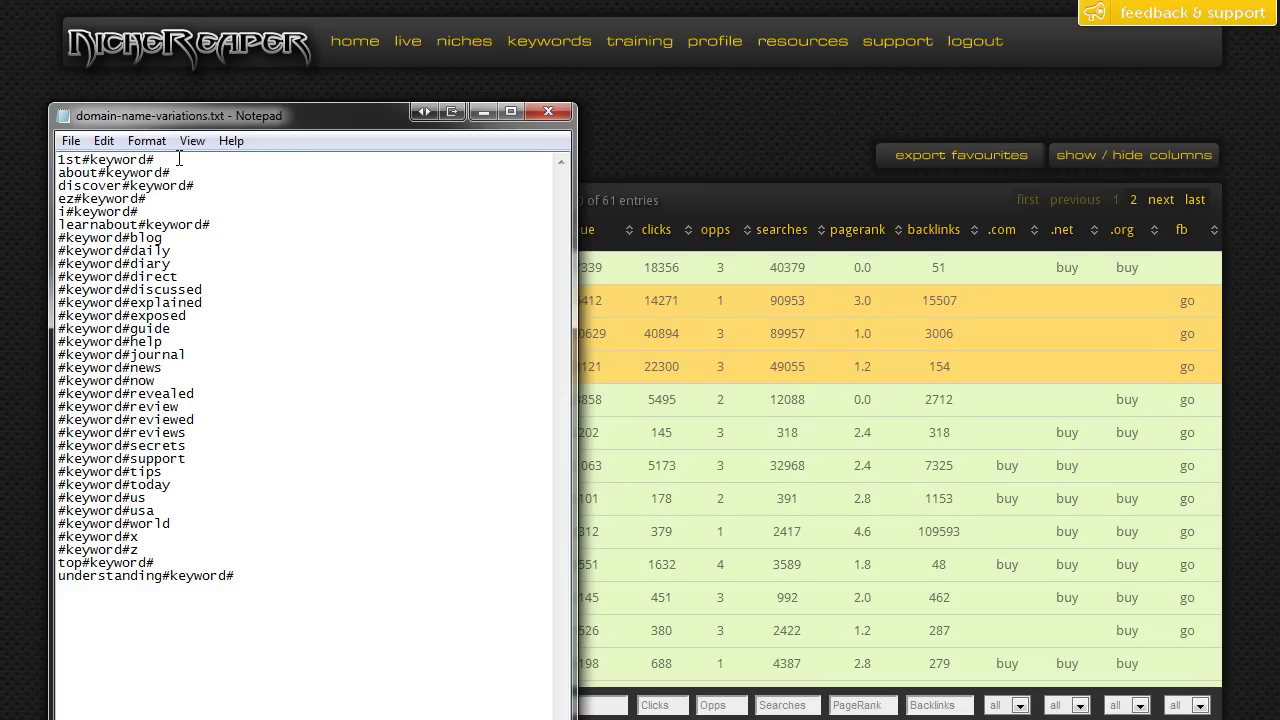
{"action": "left_click_drag", "start_coordinate": [160, 160], "coordinate": [84, 162]}
{"action": "key", "text": "ctrl+c"}
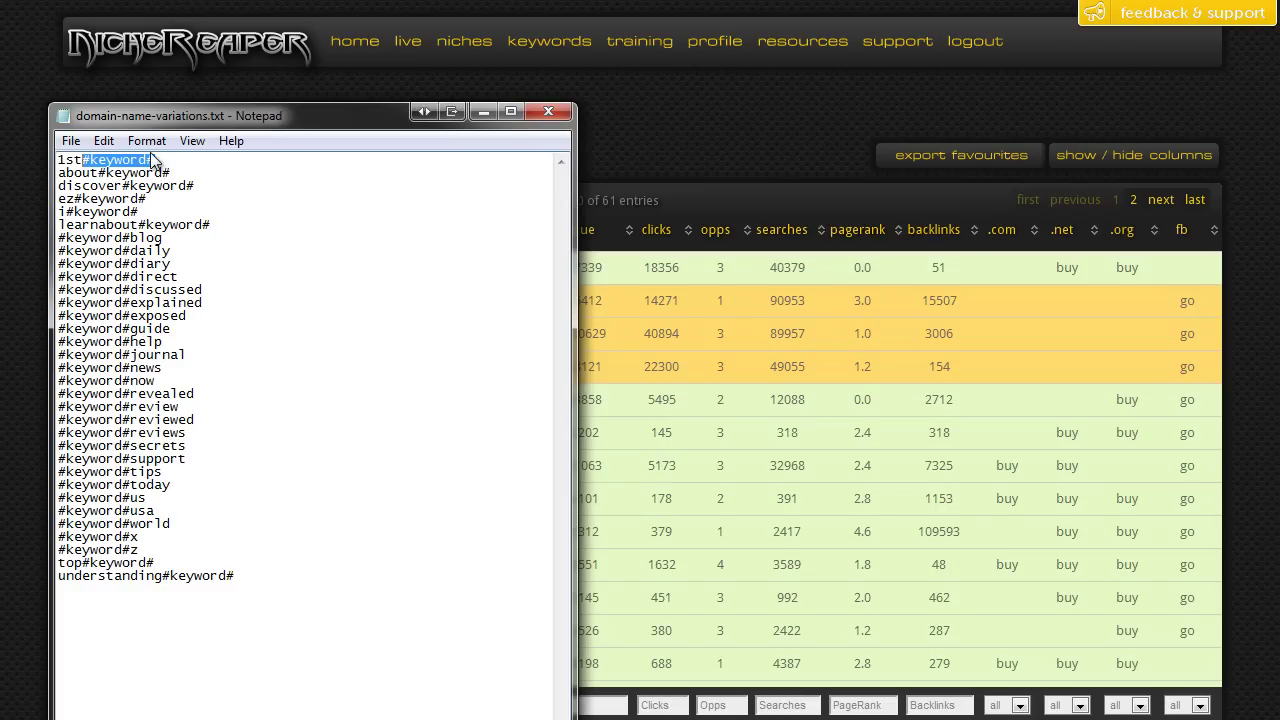
{"action": "left_click", "coordinate": [104, 141]}
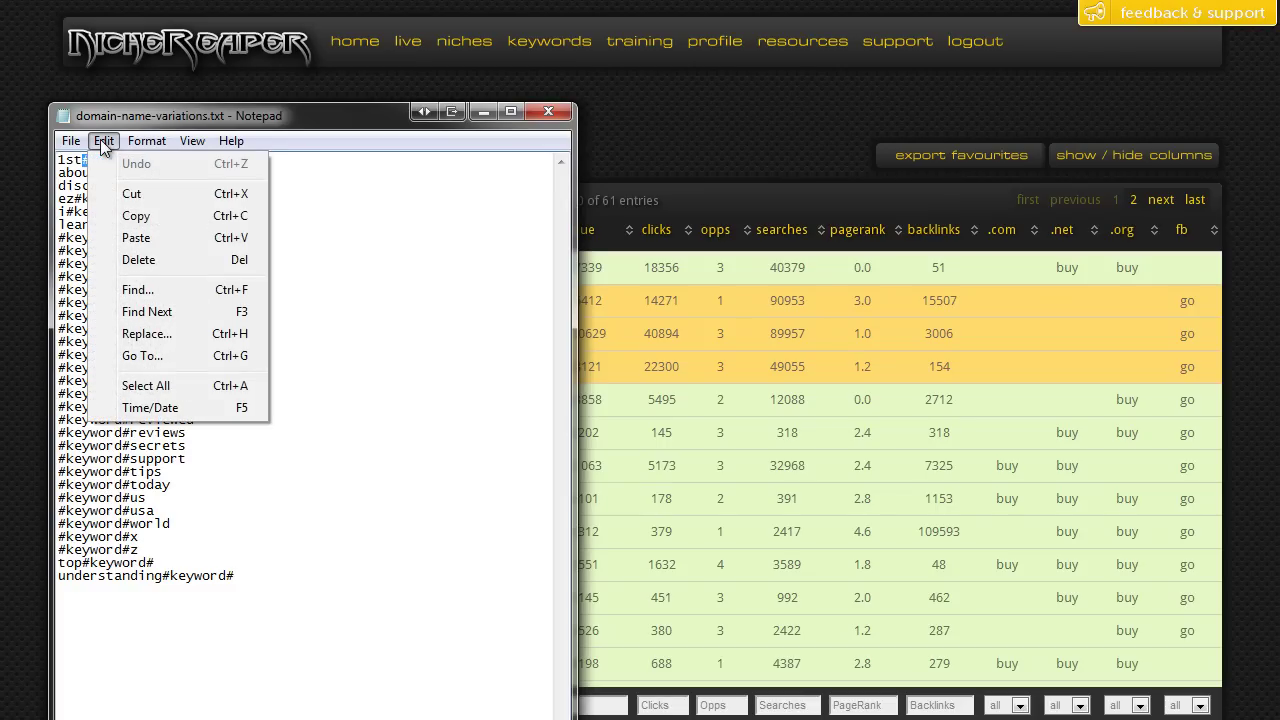
{"action": "left_click", "coordinate": [183, 338]}
{"action": "key", "text": "ctrl+v"}
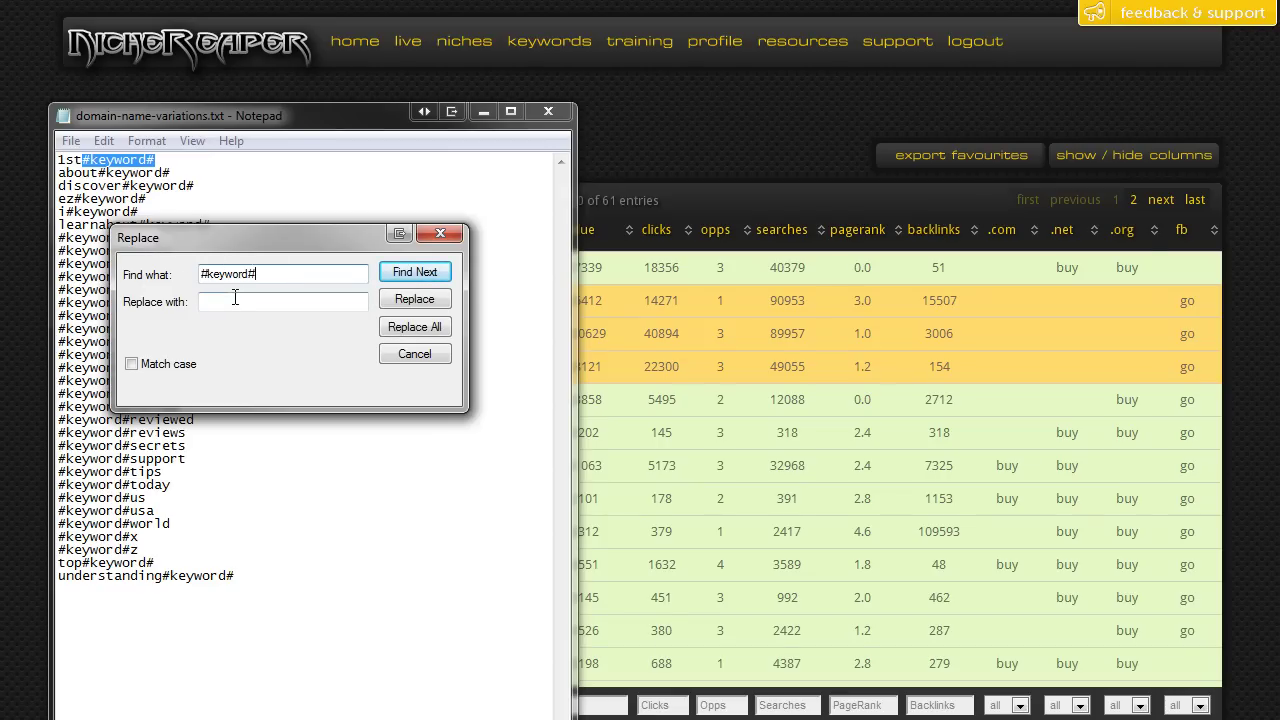
{"action": "left_click", "coordinate": [285, 309]}
{"action": "type", "text": "Wedd"}
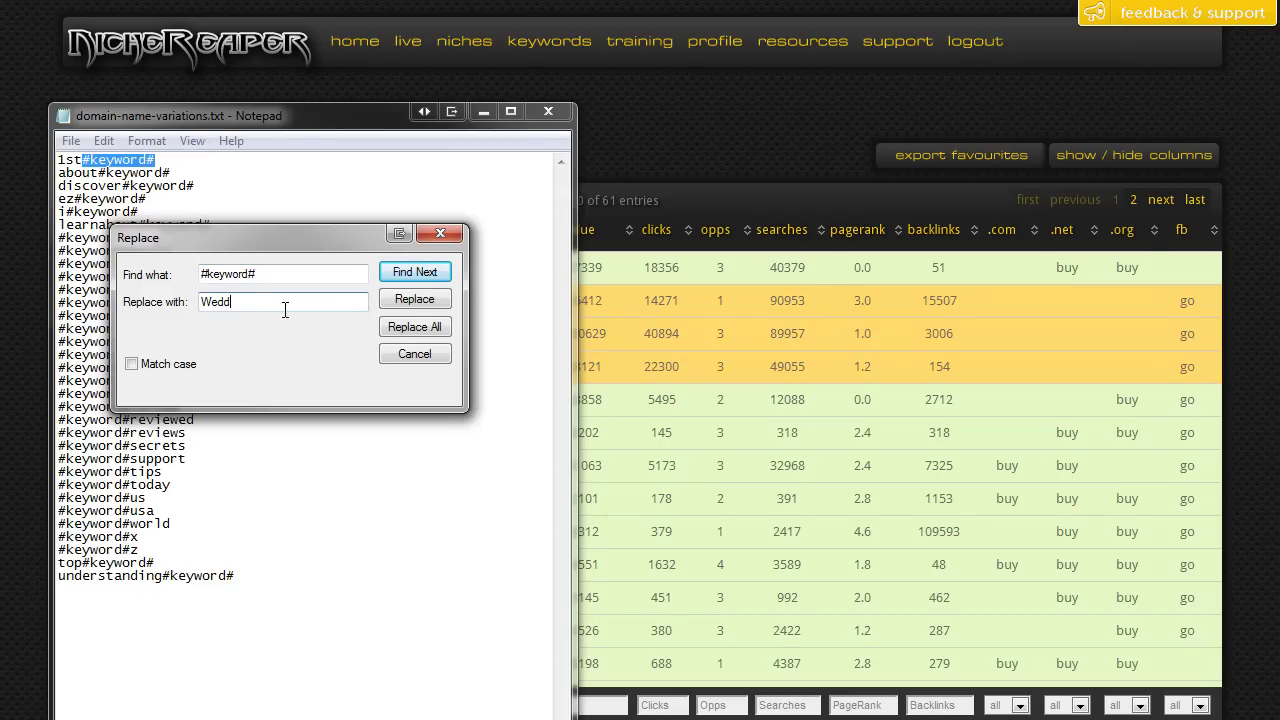
{"action": "type", "text": "ingSuit"}
{"action": "left_click", "coordinate": [424, 330]}
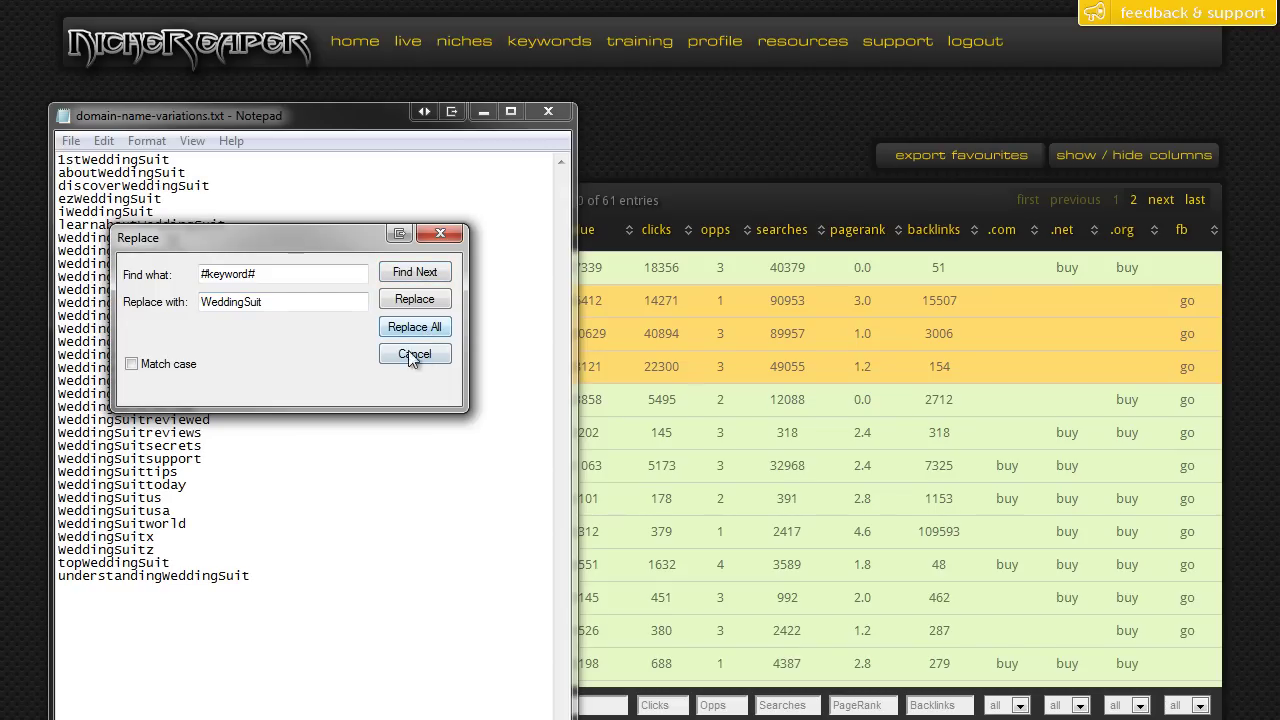
{"action": "left_click_drag", "start_coordinate": [355, 243], "coordinate": [383, 317]}
{"action": "left_click", "coordinate": [443, 428]}
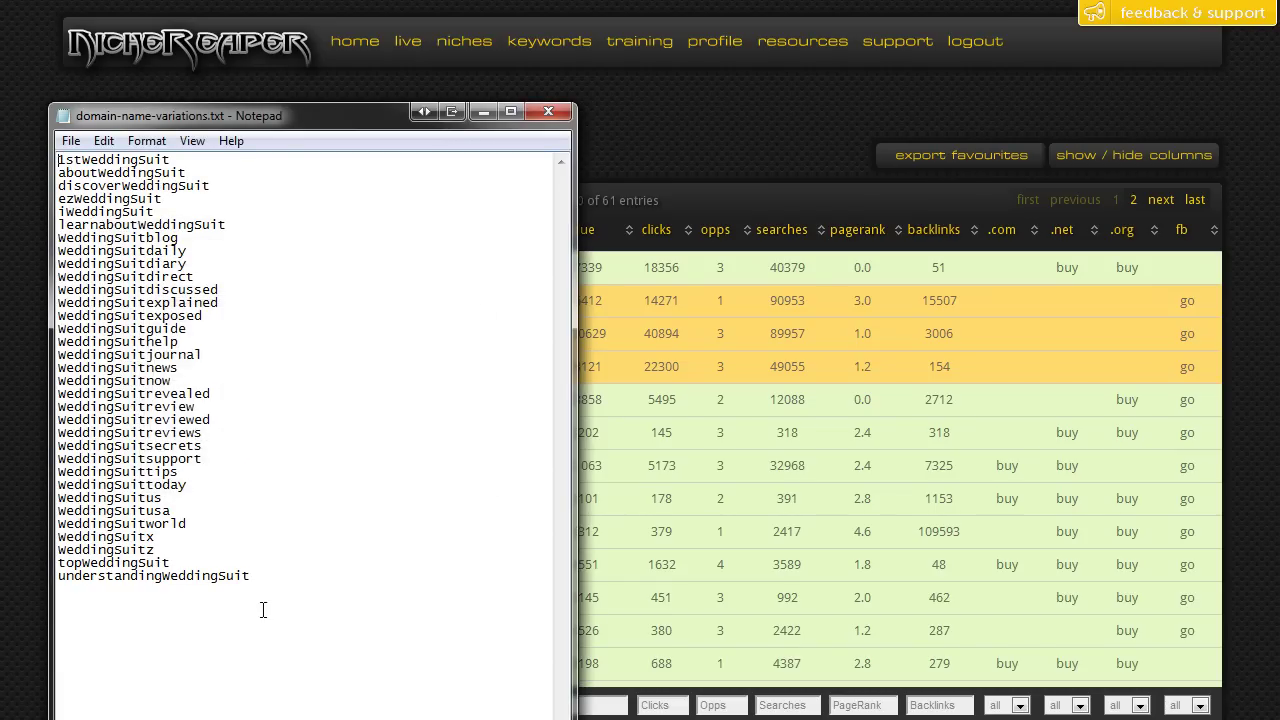
{"action": "left_click_drag", "start_coordinate": [266, 580], "coordinate": [14, 103]}
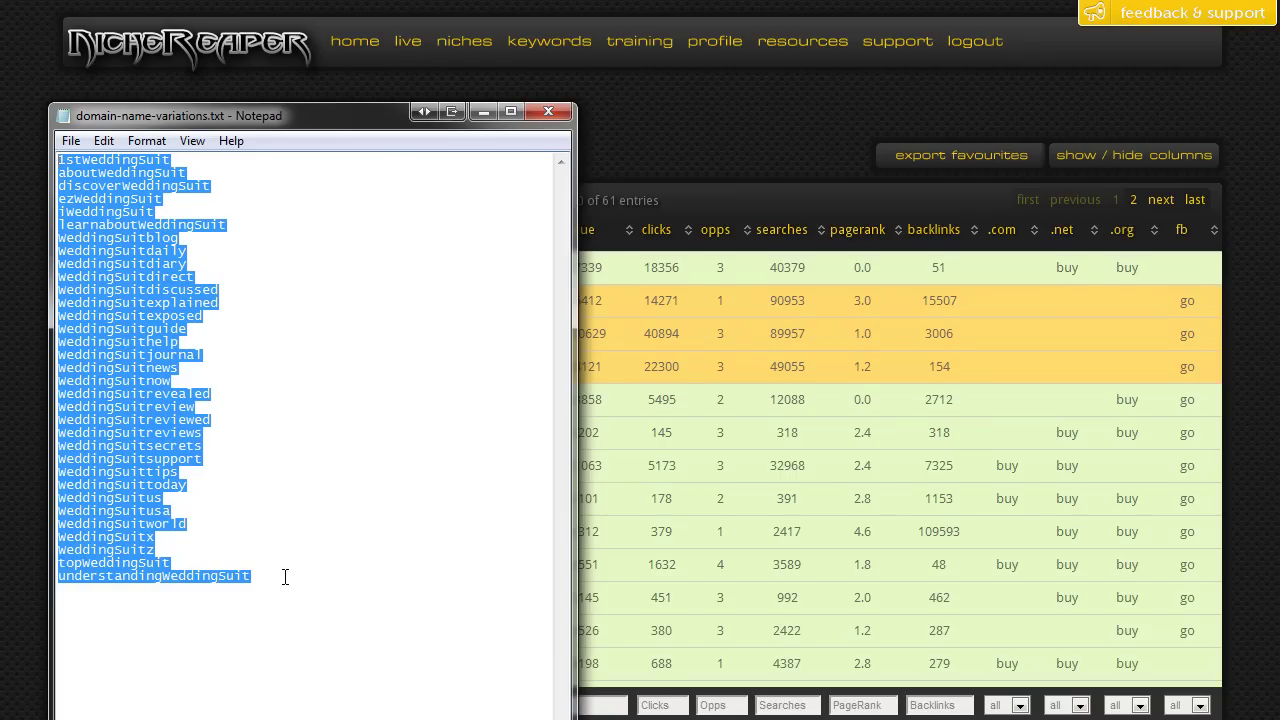
{"action": "left_click_drag", "start_coordinate": [285, 576], "coordinate": [23, 149]}
{"action": "left_click", "coordinate": [332, 361]}
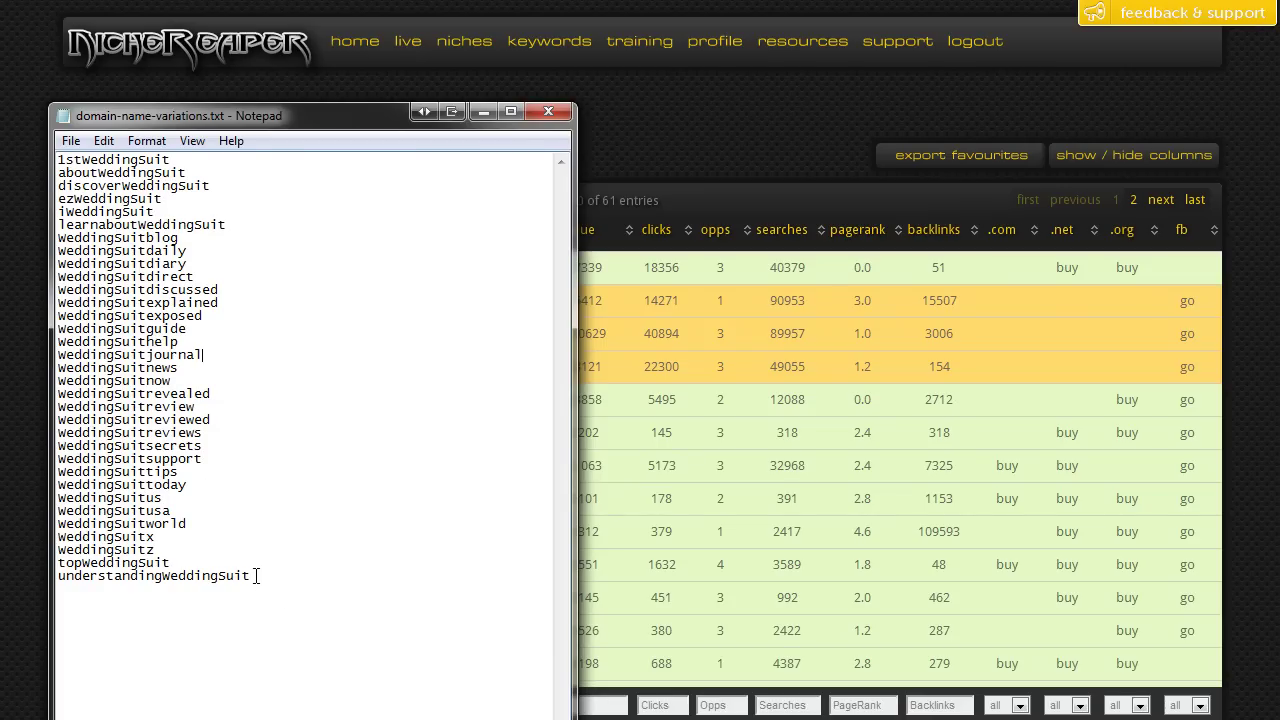
{"action": "left_click_drag", "start_coordinate": [255, 576], "coordinate": [27, 166]}
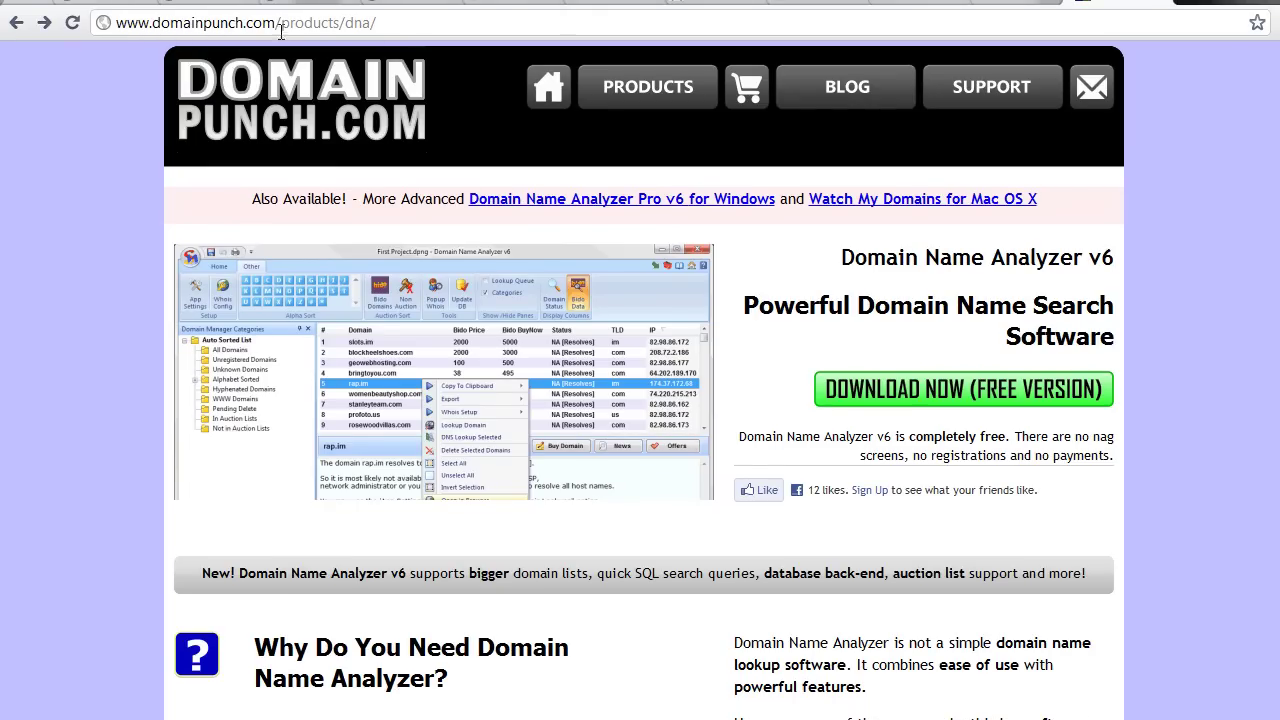
Step: Open the download page for the free version of Domain Name Analyzer v6 on domainpunch.com
{"action": "left_click_drag", "start_coordinate": [276, 24], "coordinate": [373, 22]}
{"action": "left_click", "coordinate": [967, 398]}
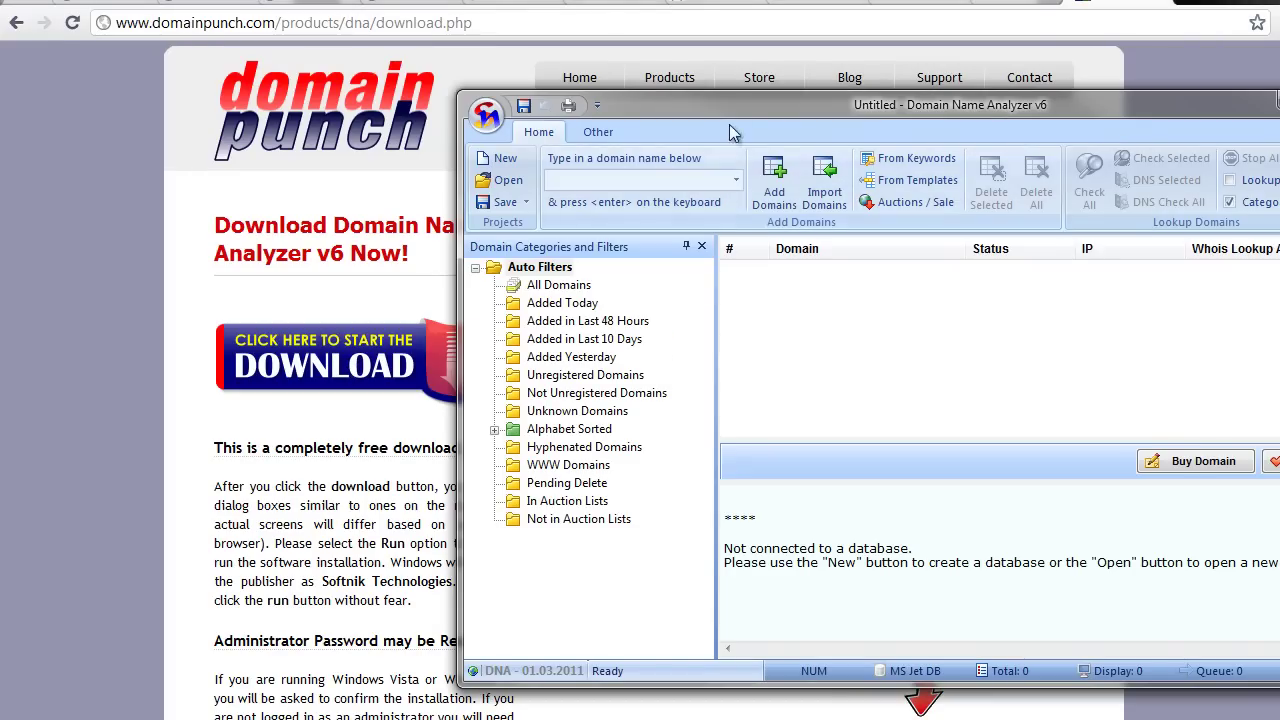
Step: In Domain Name Analyzer, create a new project named "domain searches"
{"action": "left_click_drag", "start_coordinate": [738, 96], "coordinate": [511, 76]}
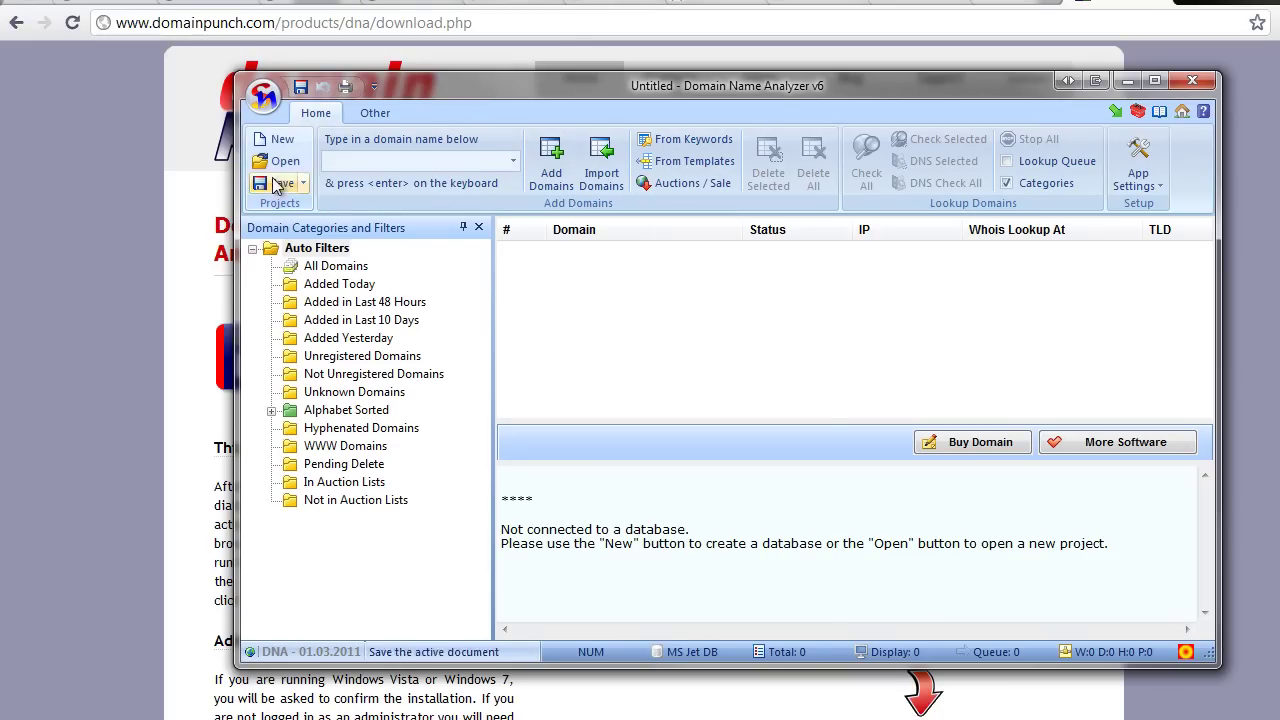
{"action": "left_click", "coordinate": [551, 188]}
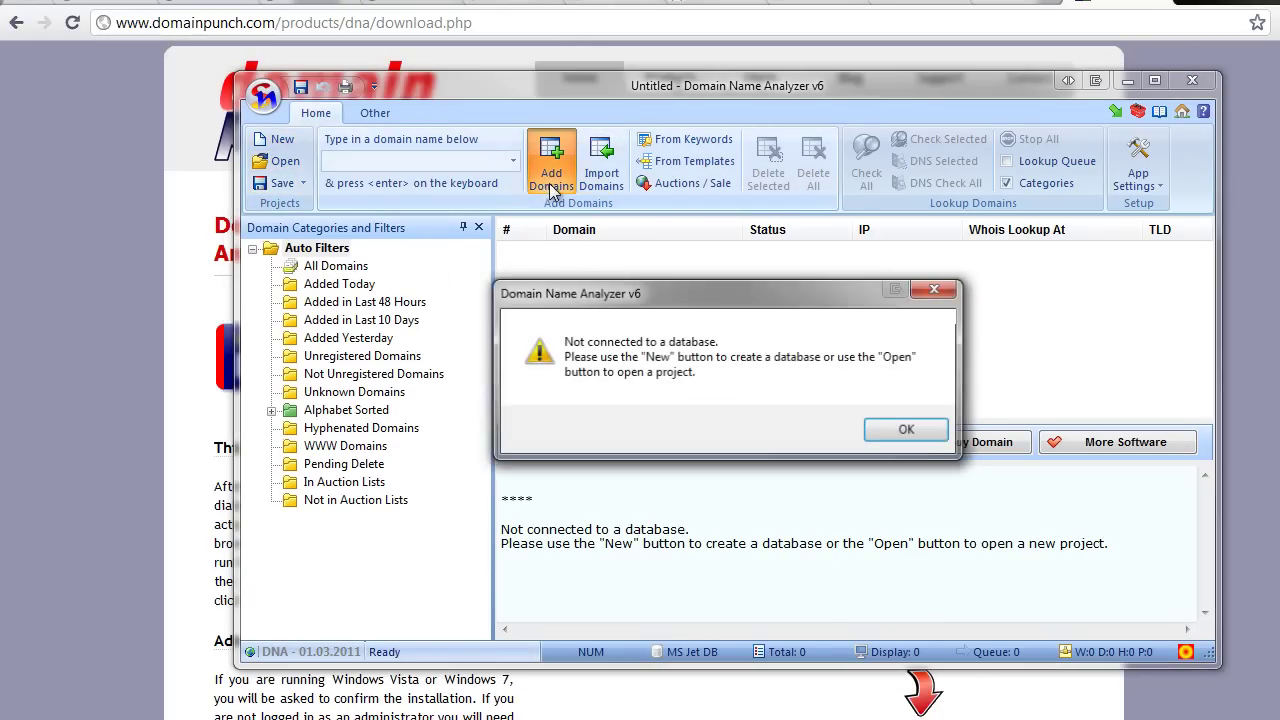
{"action": "left_click", "coordinate": [890, 428]}
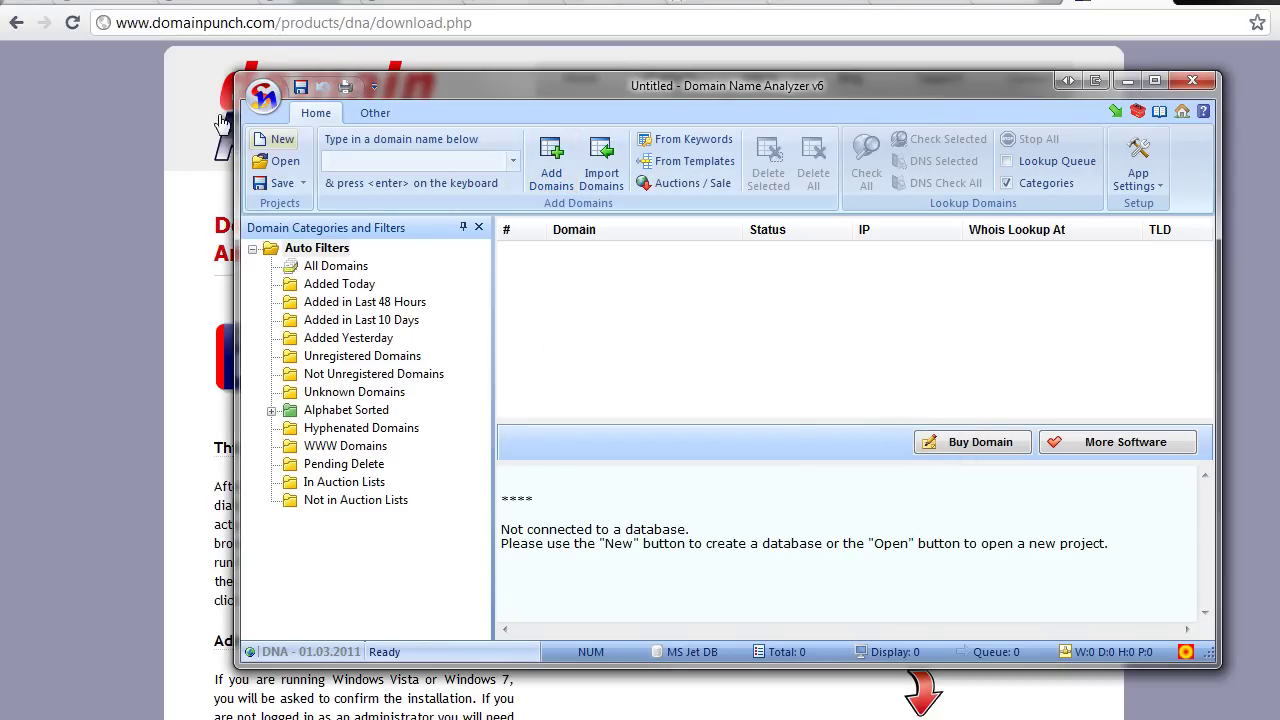
{"action": "left_click", "coordinate": [275, 139]}
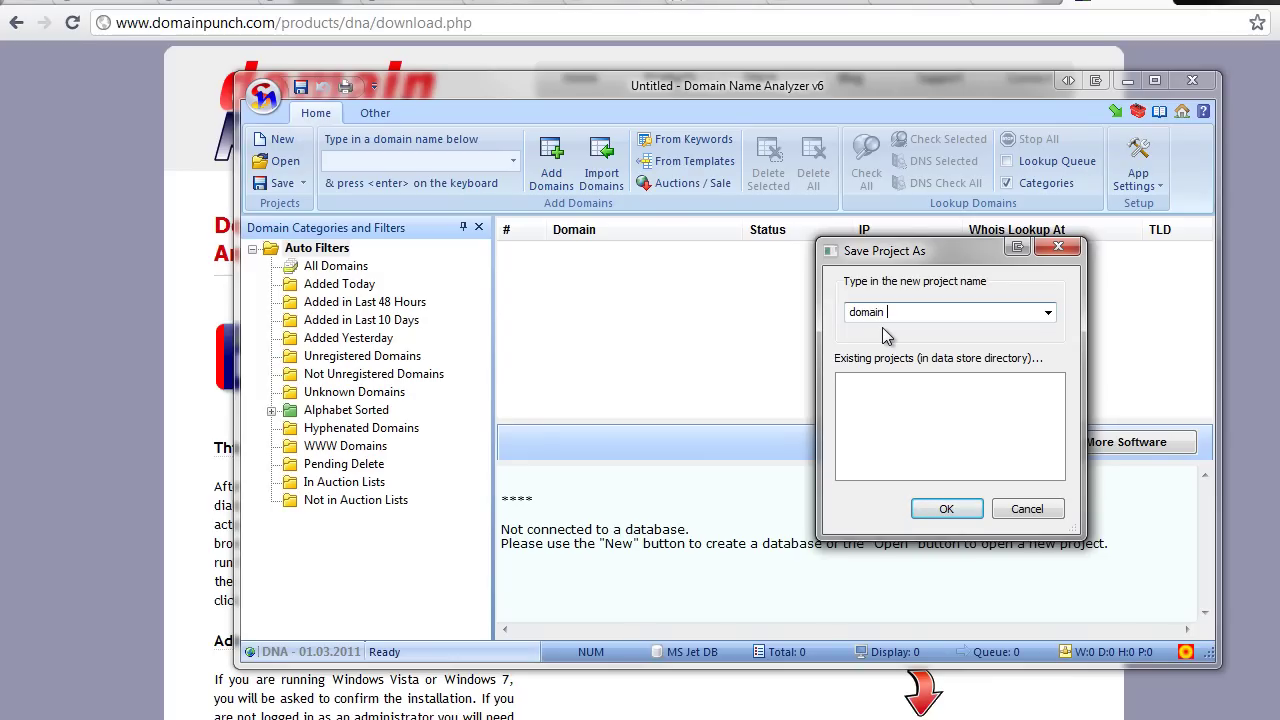
{"action": "type", "text": "domain searches"}
{"action": "left_click", "coordinate": [946, 509]}
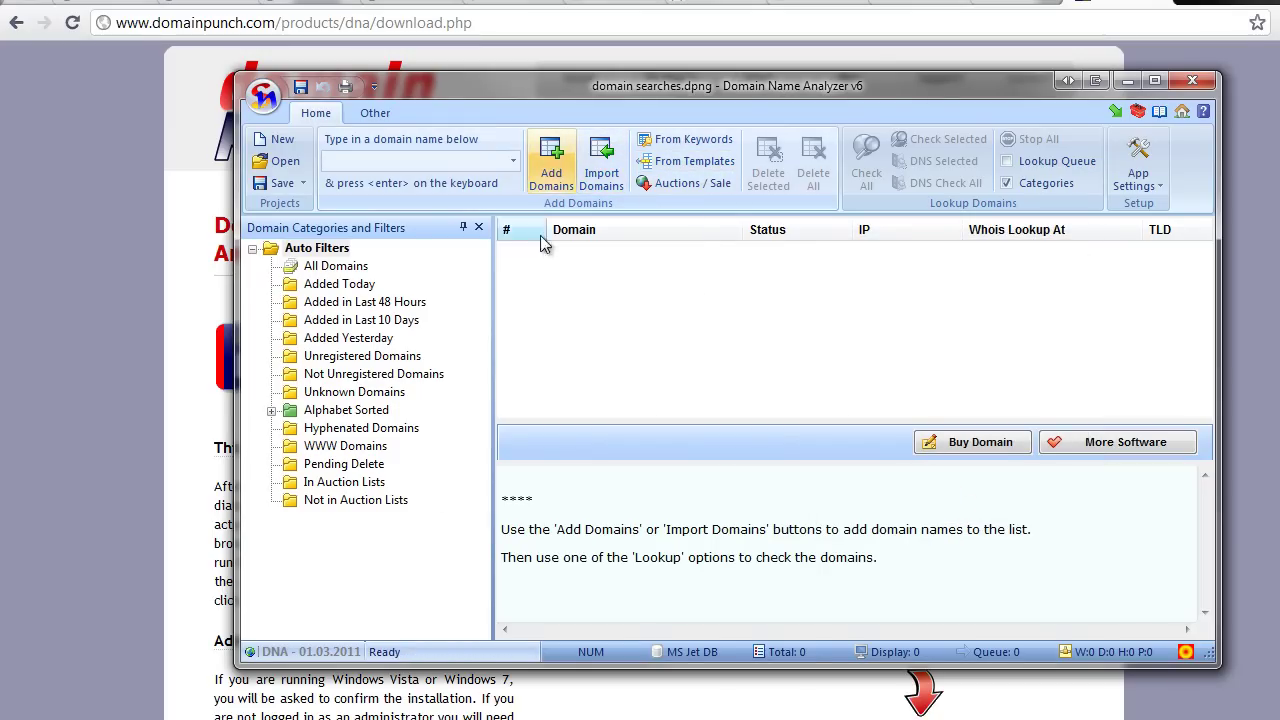
Step: Copy the full list of WeddingSuit name variations from Notepad and paste it as domains to add in Domain Name Analyzer
{"action": "key", "text": "alt+Tab"}
{"action": "left_click_drag", "start_coordinate": [252, 577], "coordinate": [58, 158]}
{"action": "key", "text": "ctrl+c"}
{"action": "left_click", "coordinate": [699, 306]}
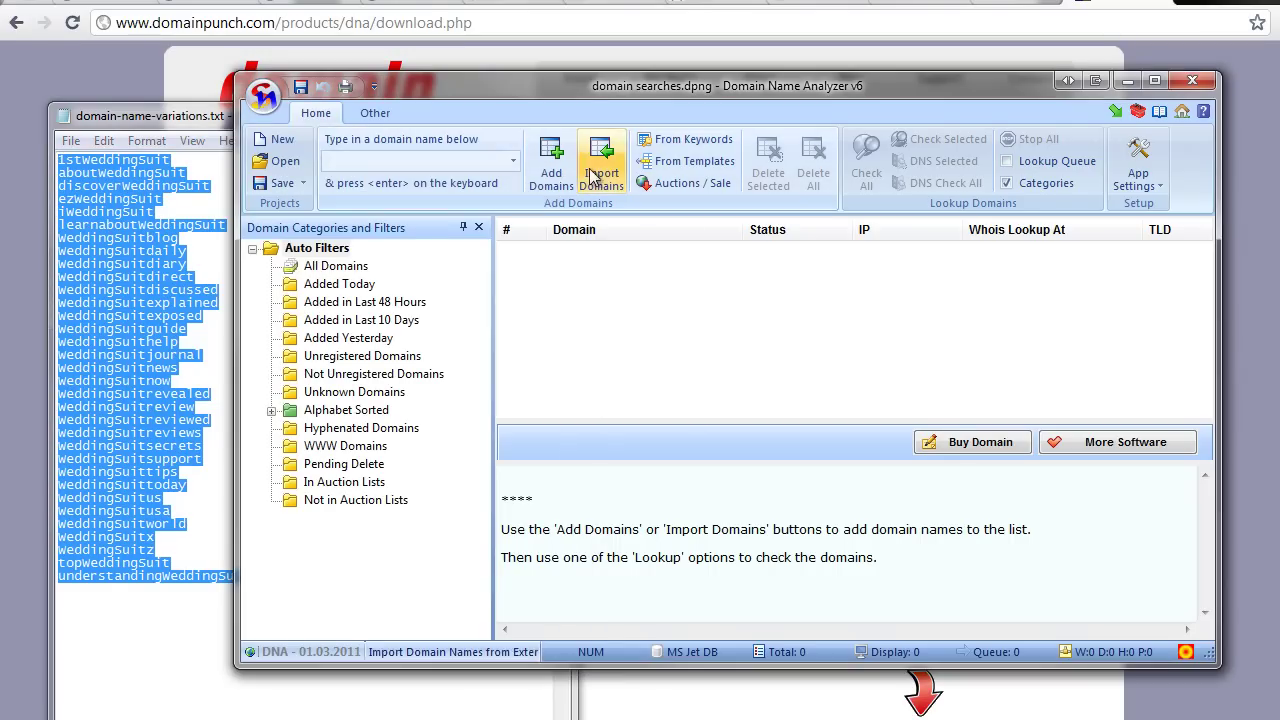
{"action": "left_click", "coordinate": [551, 165]}
{"action": "key", "text": "ctrl+v"}
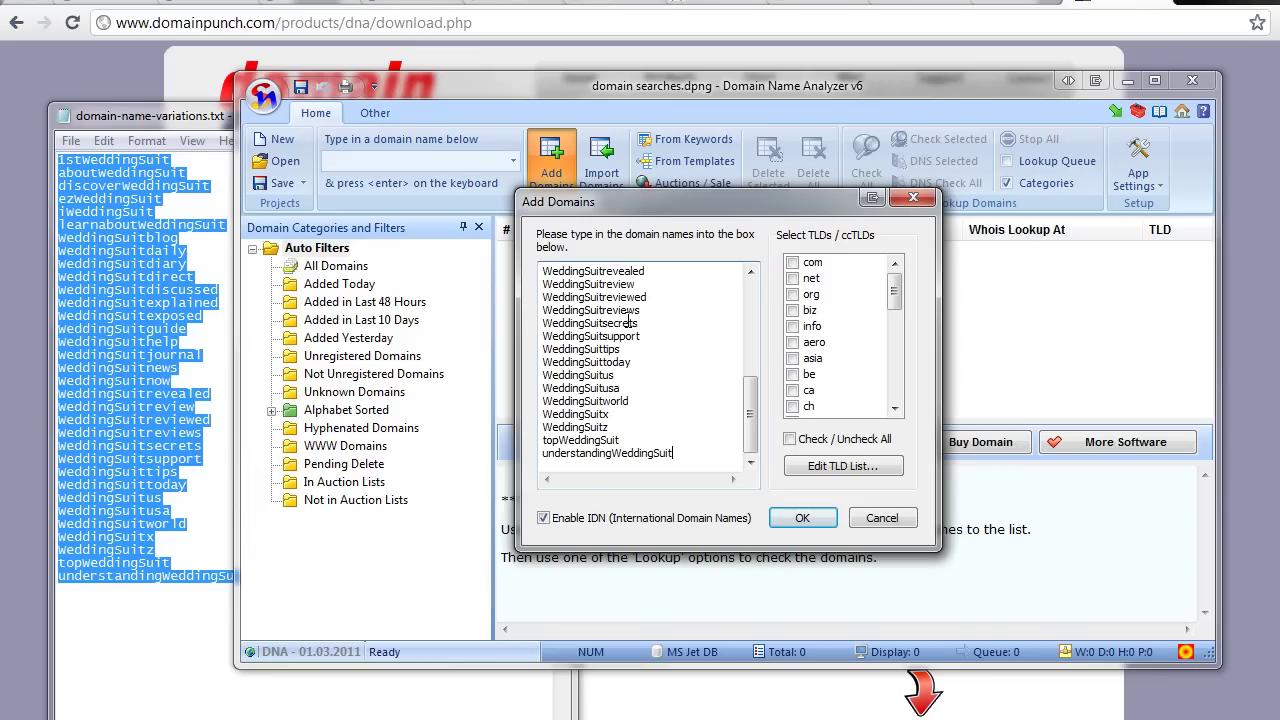
Step: Choose the com, net, org and co.uk TLDs and add the resulting domains to the project
{"action": "left_click", "coordinate": [792, 278]}
{"action": "left_click", "coordinate": [792, 294]}
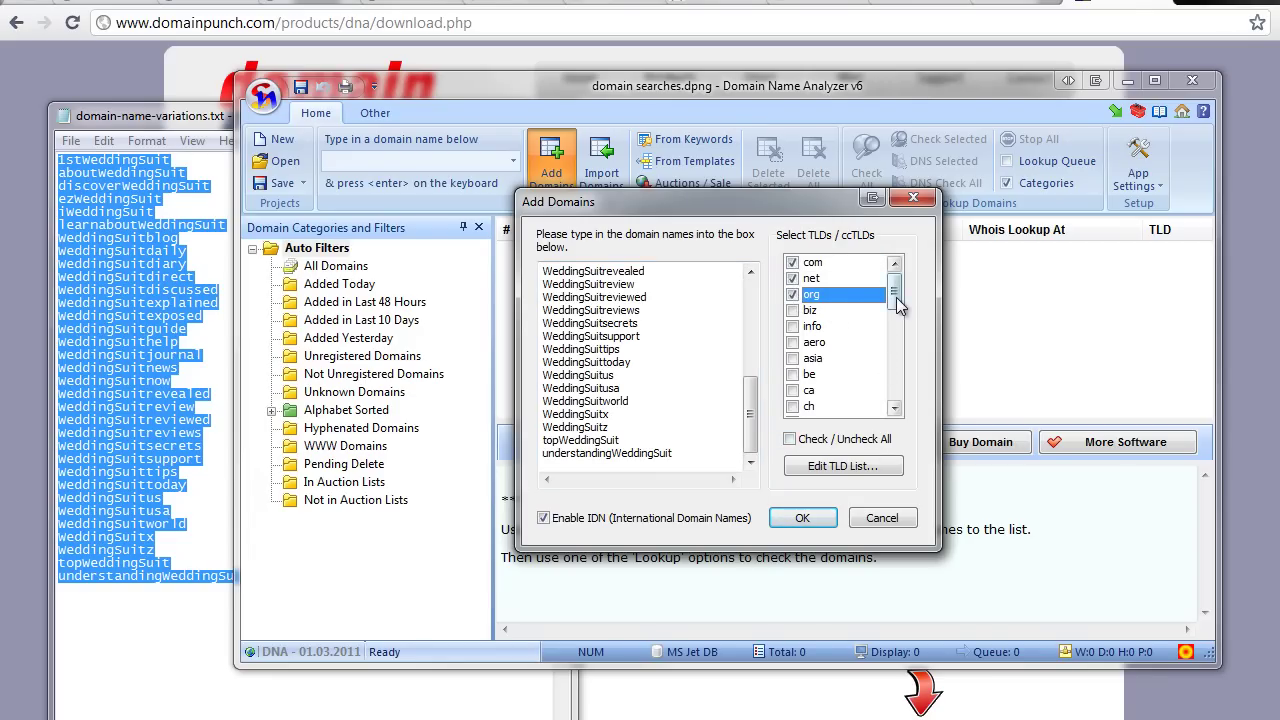
{"action": "left_click_drag", "start_coordinate": [896, 297], "coordinate": [903, 316]}
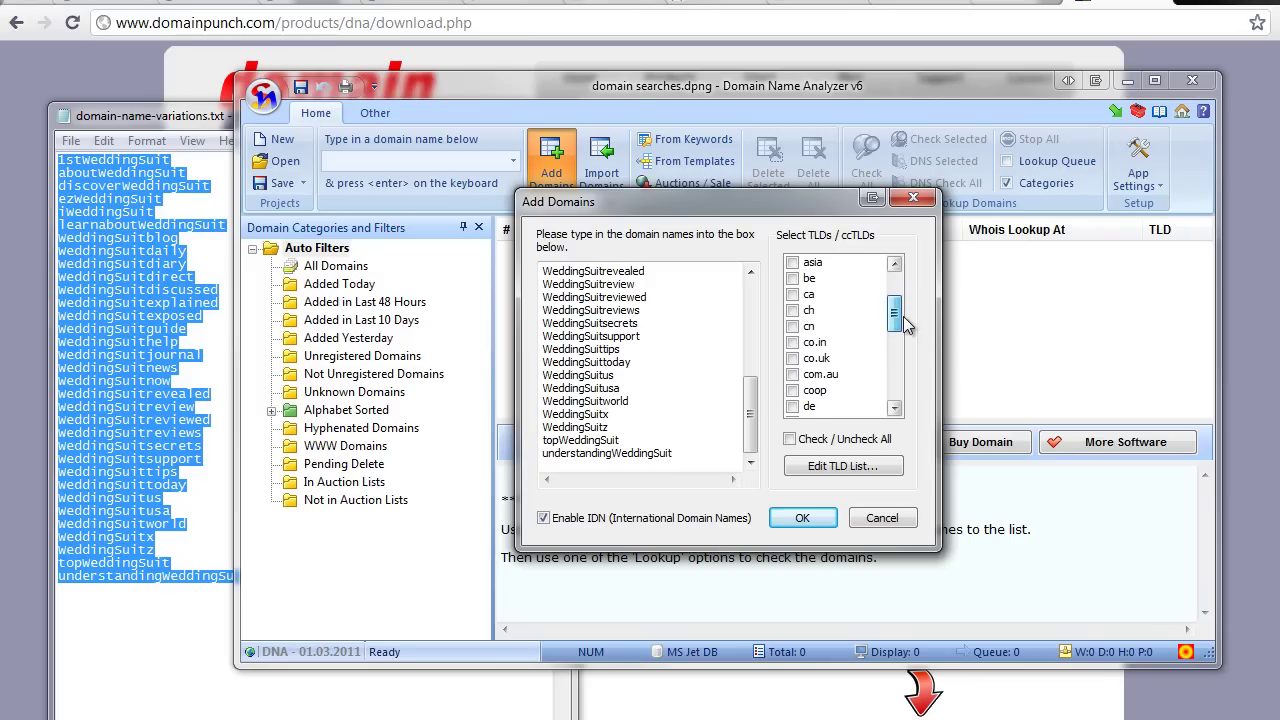
{"action": "left_click", "coordinate": [793, 359]}
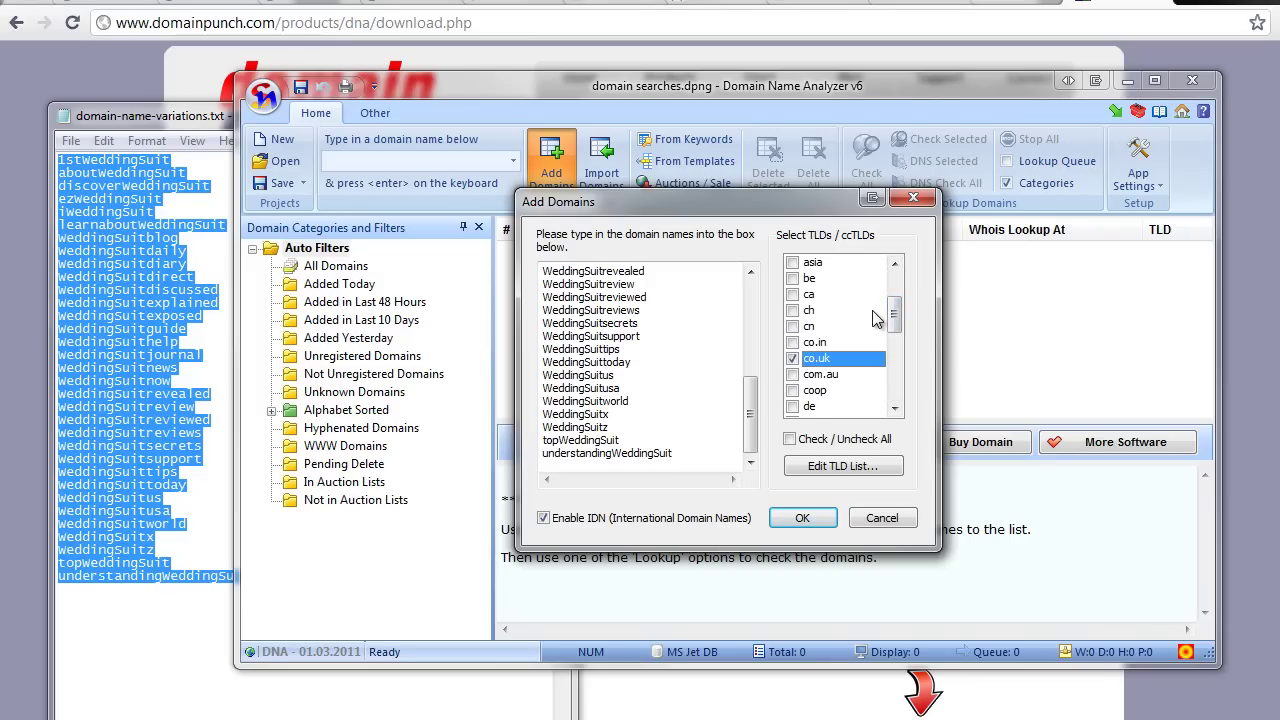
{"action": "left_click", "coordinate": [800, 519]}
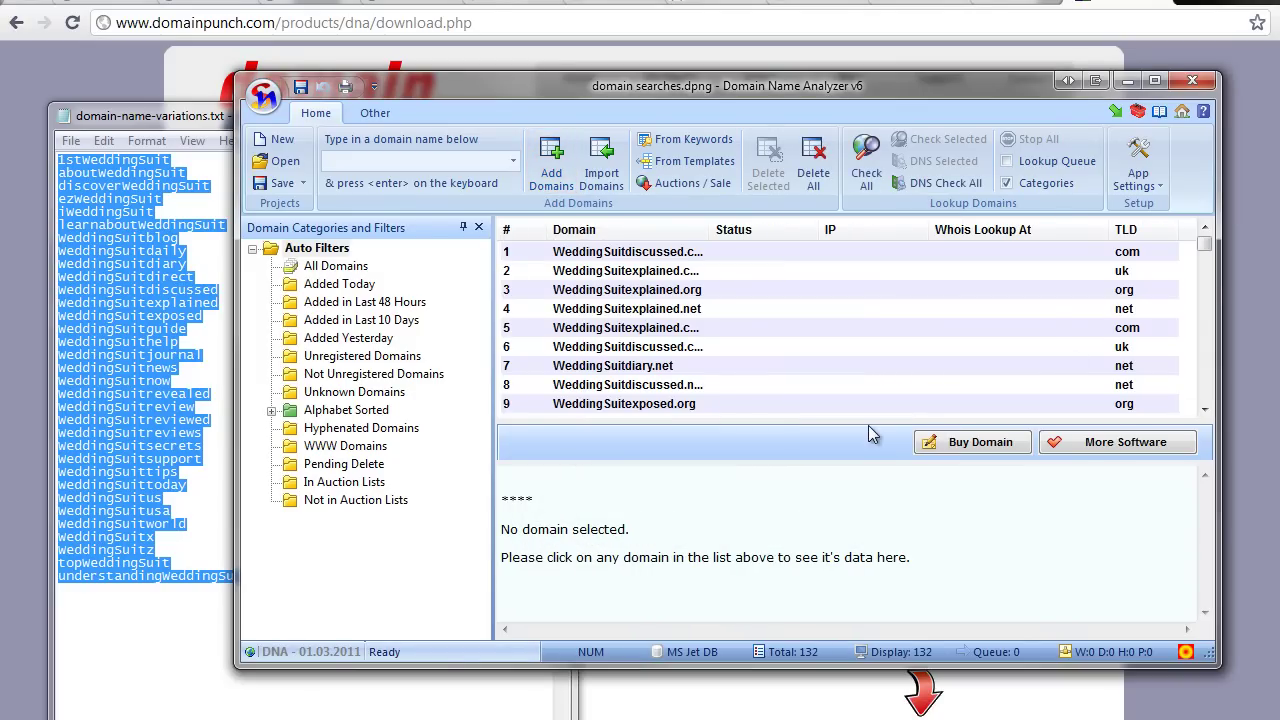
Step: Enlarge the domain list area and run the availability check on all listed domains
{"action": "left_click_drag", "start_coordinate": [868, 428], "coordinate": [871, 530]}
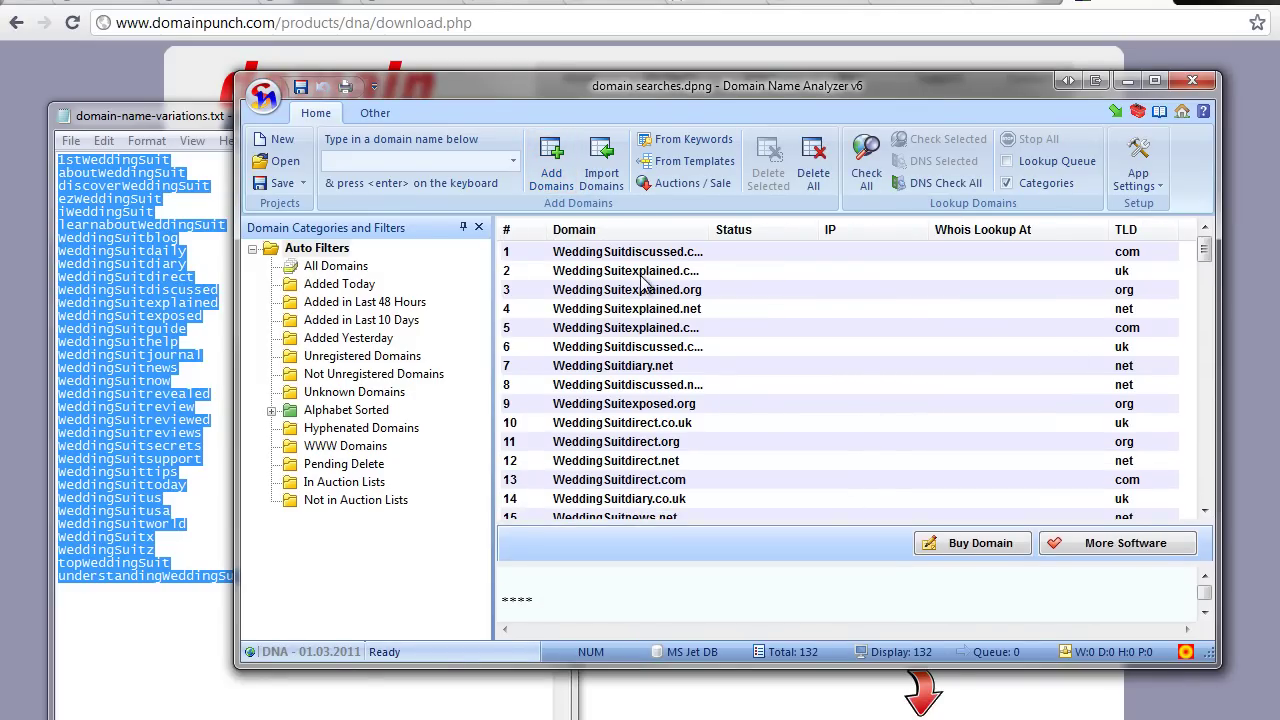
{"action": "left_click", "coordinate": [1050, 255]}
{"action": "scroll", "coordinate": [1209, 409], "scroll_direction": "down", "scroll_amount": 17}
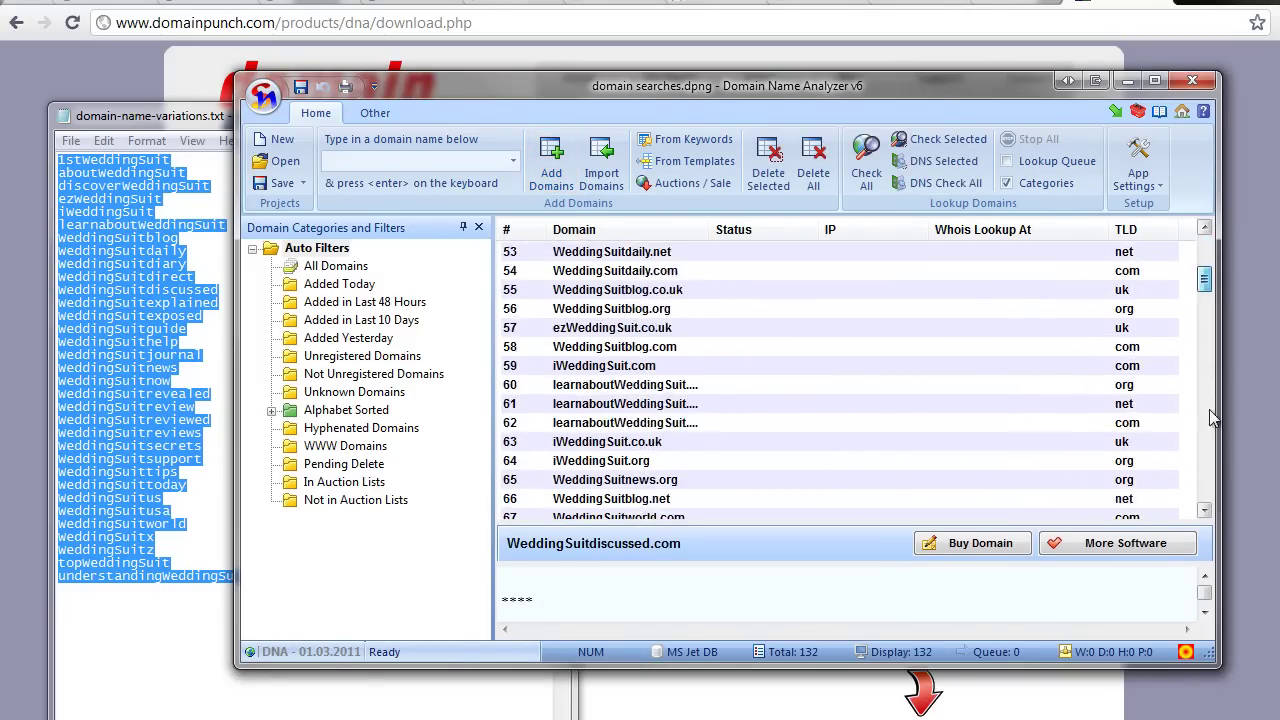
{"action": "scroll", "coordinate": [1209, 409], "scroll_direction": "down", "scroll_amount": 20}
{"action": "key", "text": "ctrl+a"}
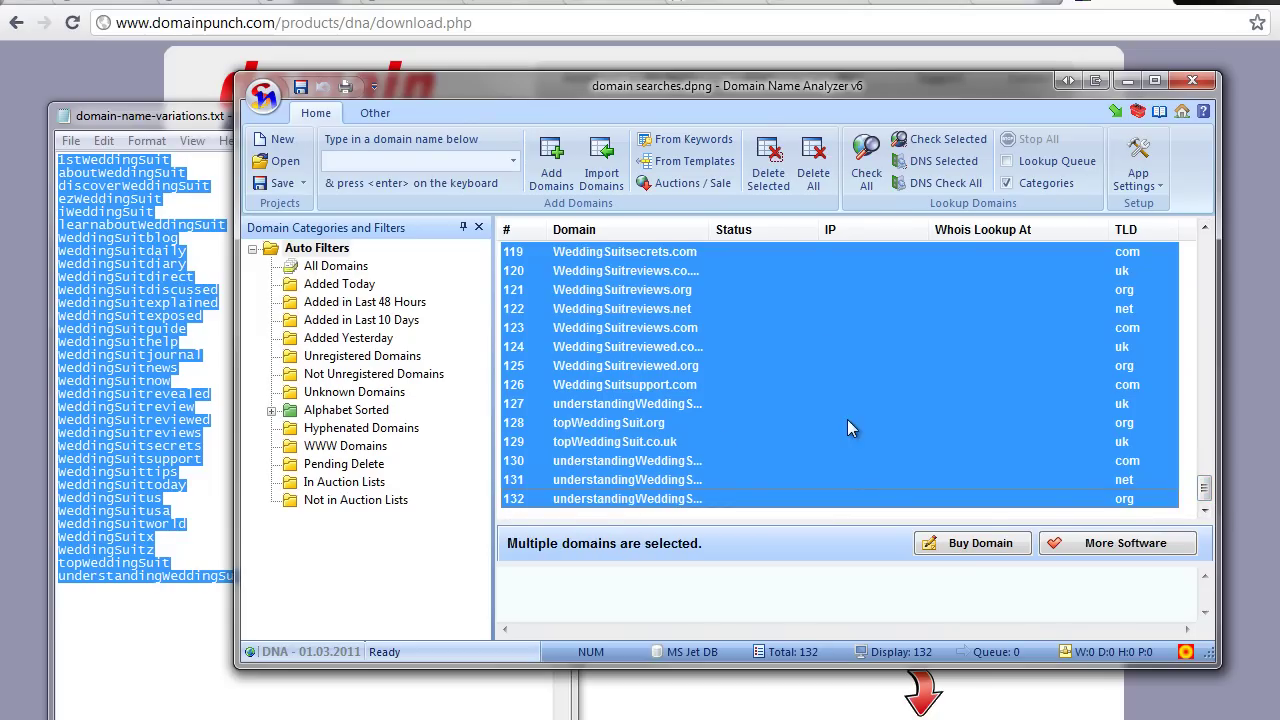
{"action": "left_click", "coordinate": [867, 175]}
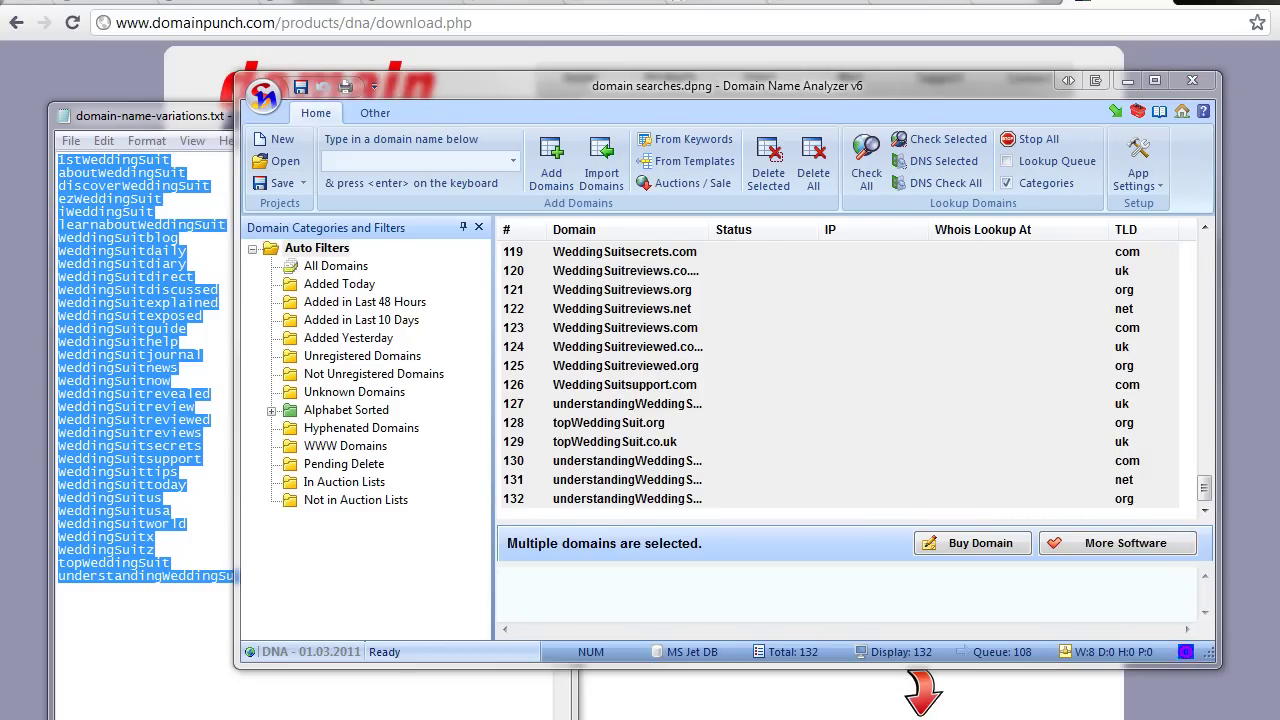
Step: Enlarge the window and examine the domains' availability, including whois details for WeddingSuitreviews.co.uk, WeddingSuitreviews.com, and understandingWeddingSuit.com and .net
{"action": "left_click_drag", "start_coordinate": [745, 83], "coordinate": [511, 14]}
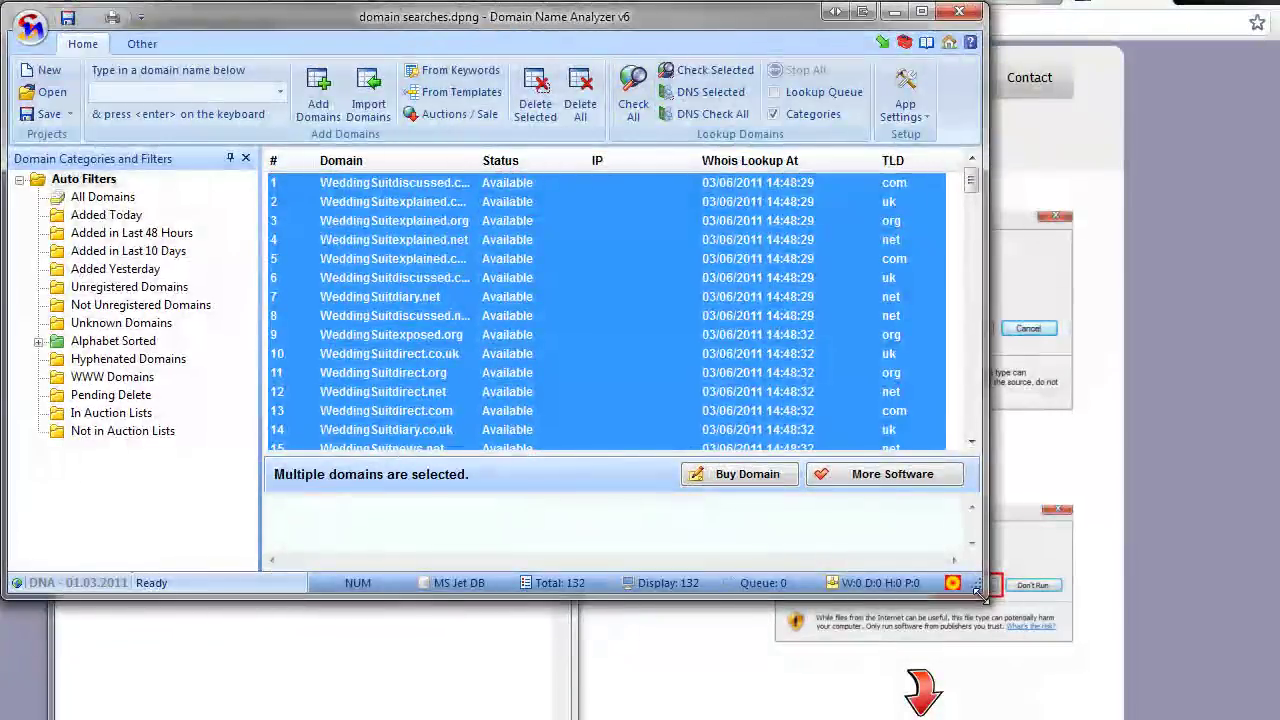
{"action": "left_click_drag", "start_coordinate": [980, 592], "coordinate": [1278, 718]}
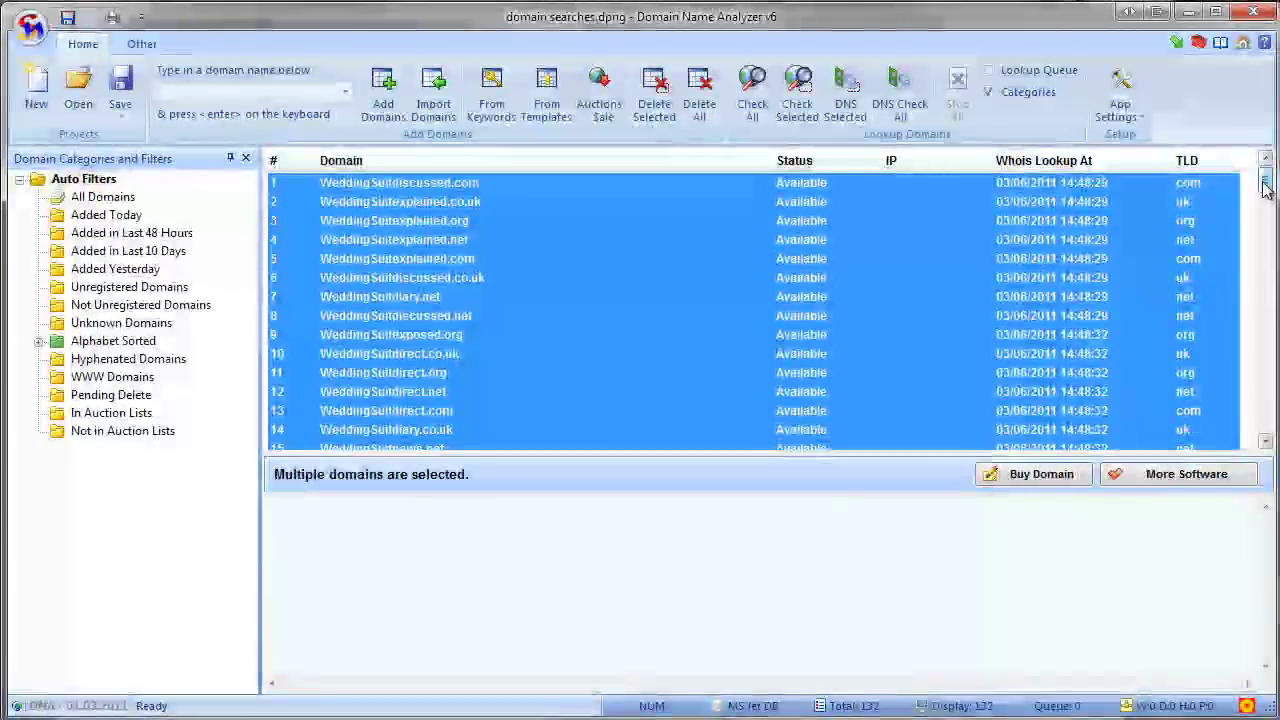
{"action": "left_click_drag", "start_coordinate": [1265, 190], "coordinate": [1266, 415]}
{"action": "left_click", "coordinate": [420, 222]}
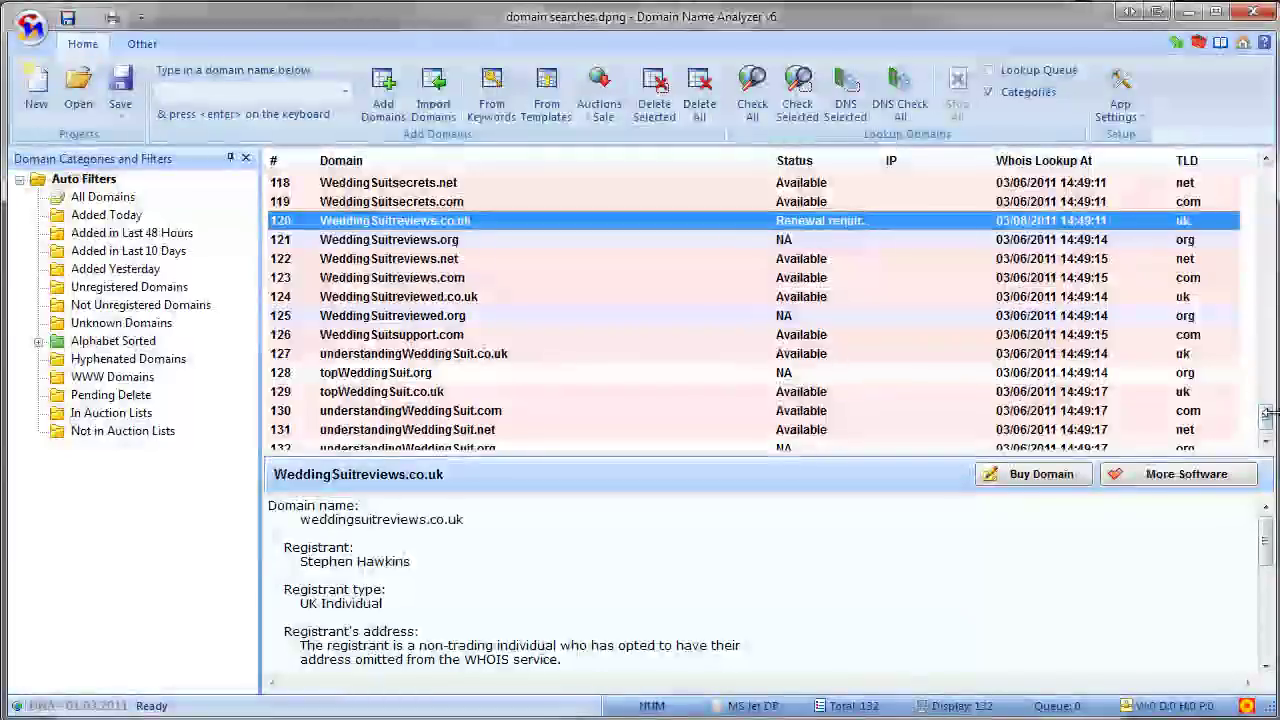
{"action": "left_click", "coordinate": [1266, 441]}
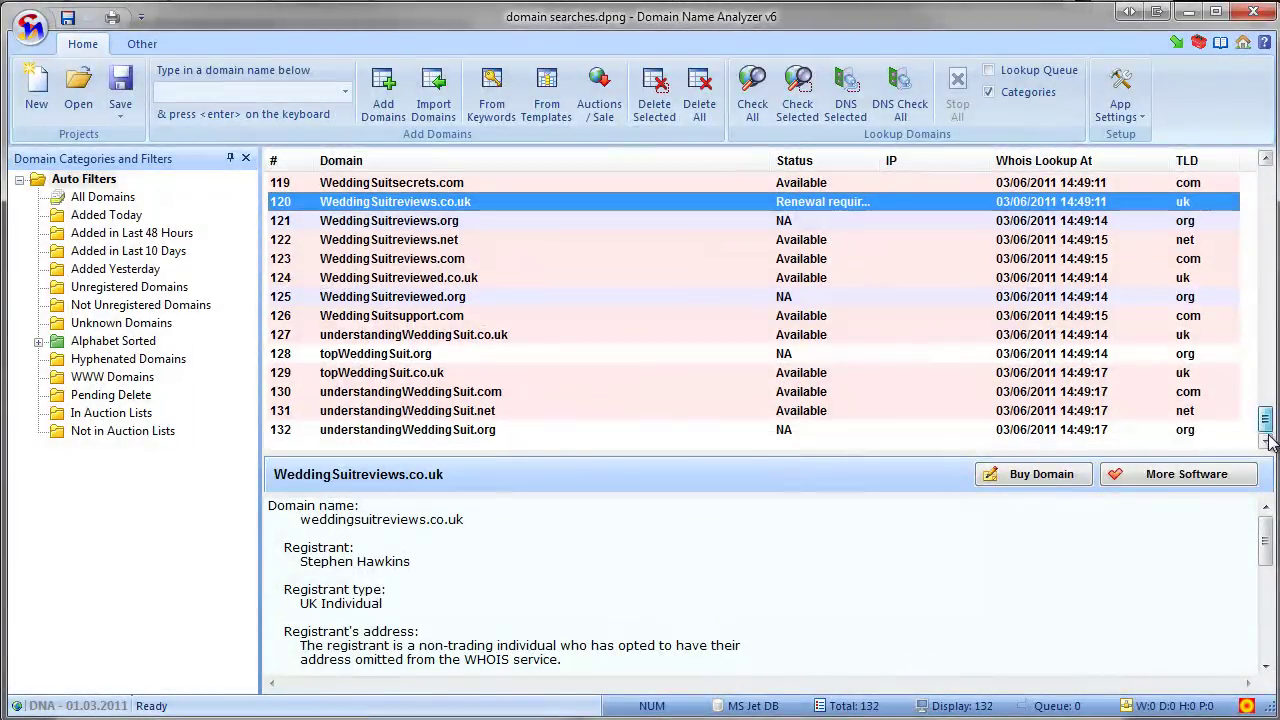
{"action": "left_click", "coordinate": [500, 396]}
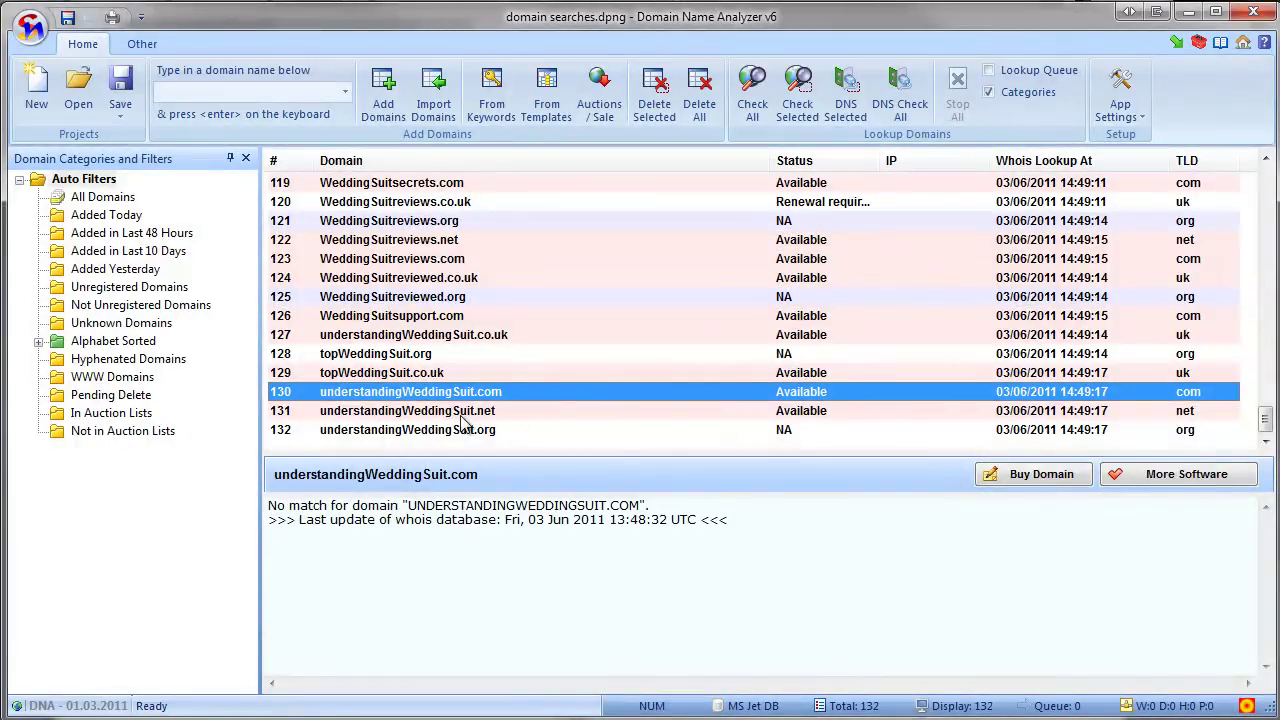
{"action": "left_click", "coordinate": [352, 414]}
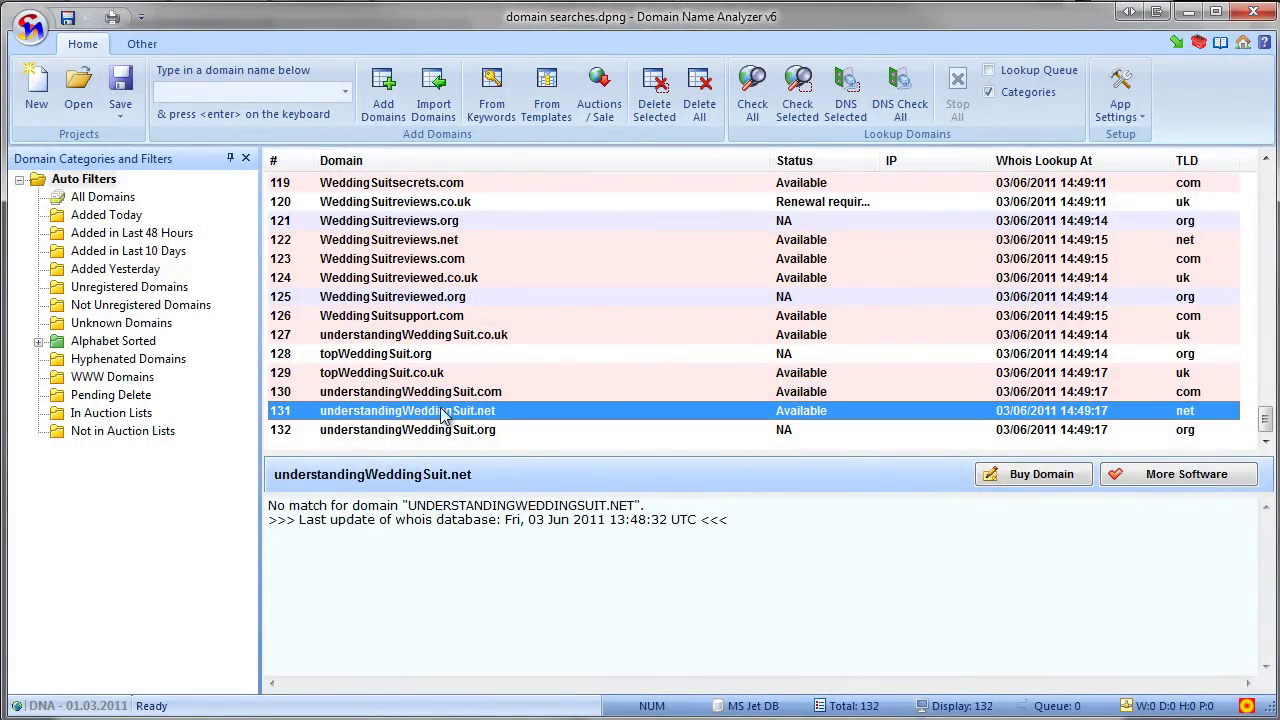
{"action": "left_click", "coordinate": [345, 261]}
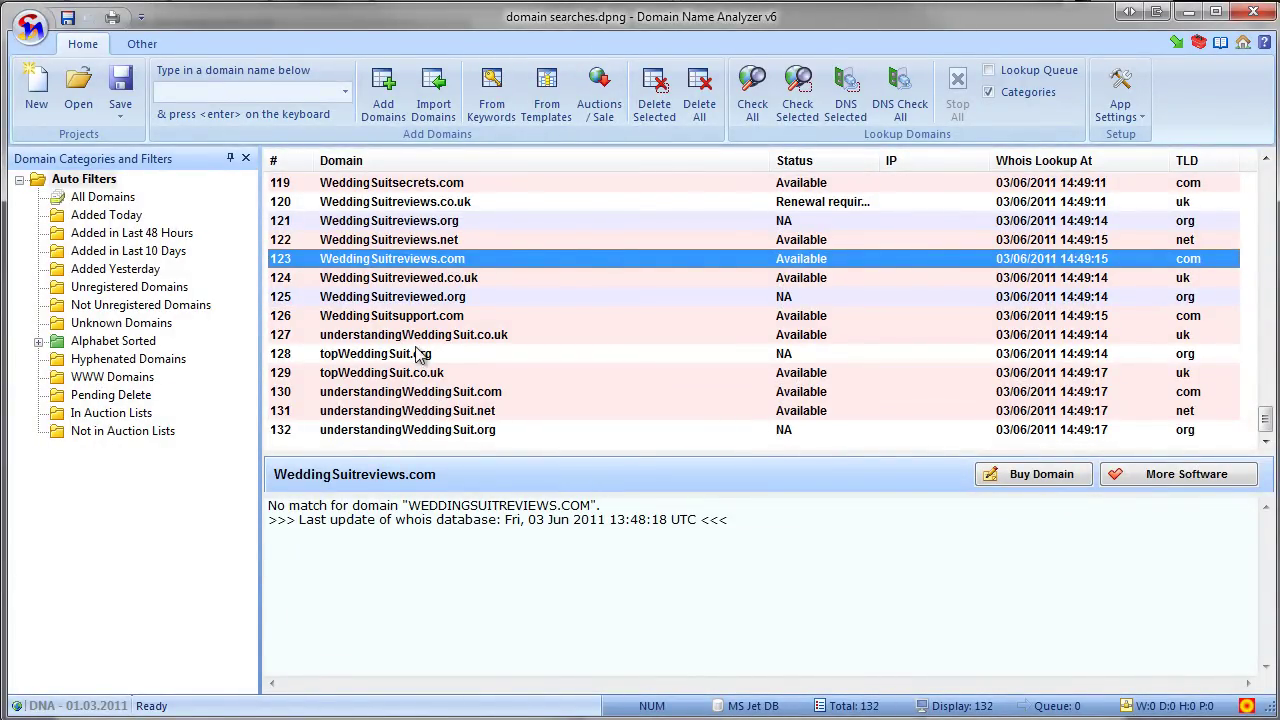
{"action": "scroll", "coordinate": [575, 256], "scroll_direction": "up", "scroll_amount": 1}
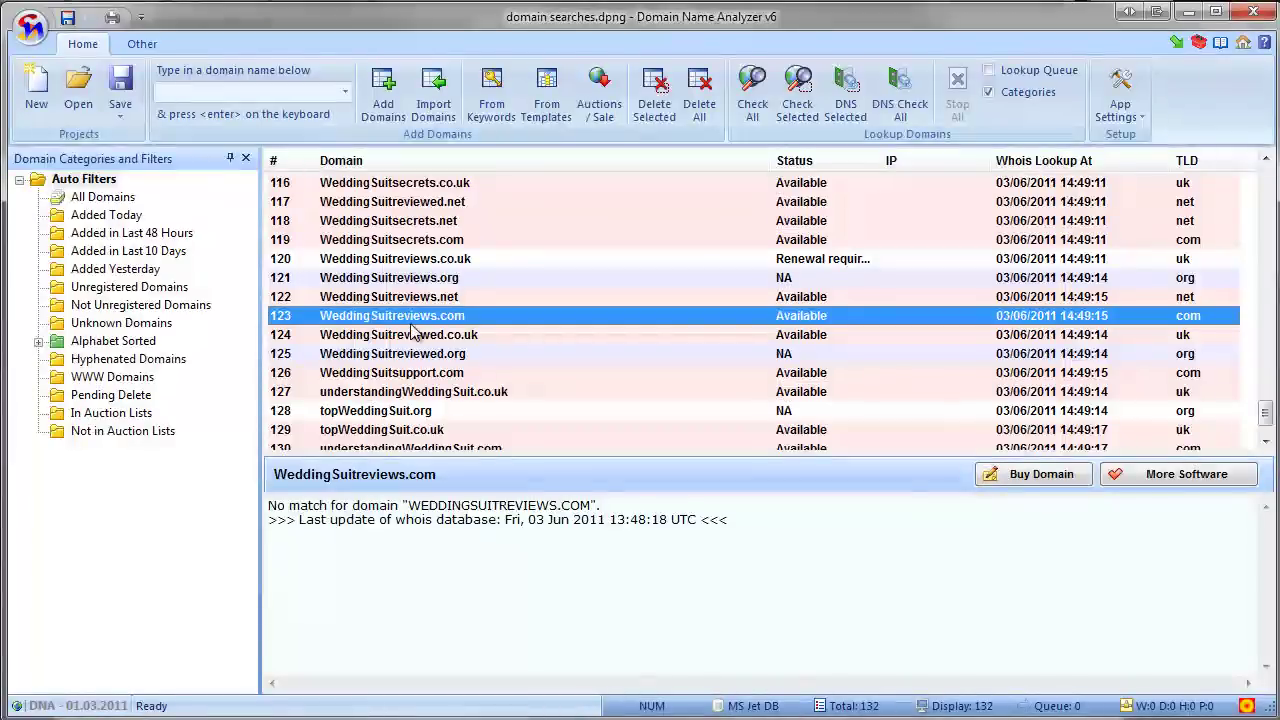
{"action": "scroll", "coordinate": [560, 330], "scroll_direction": "up", "scroll_amount": 3}
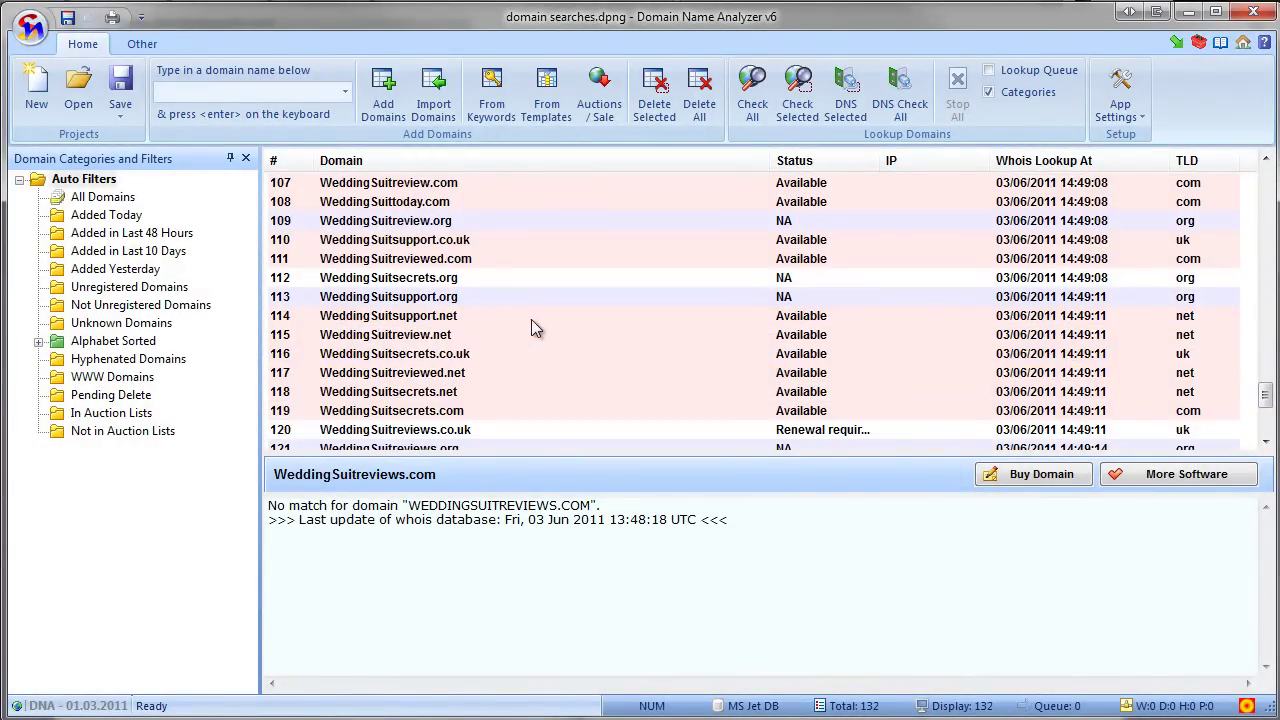
Step: Examine availability further up the domain list, including the whois details for WeddingSuittips.com, and switch to the name variations file in Notepad
{"action": "scroll", "coordinate": [522, 324], "scroll_direction": "up", "scroll_amount": 1}
{"action": "scroll", "coordinate": [524, 324], "scroll_direction": "up", "scroll_amount": 3}
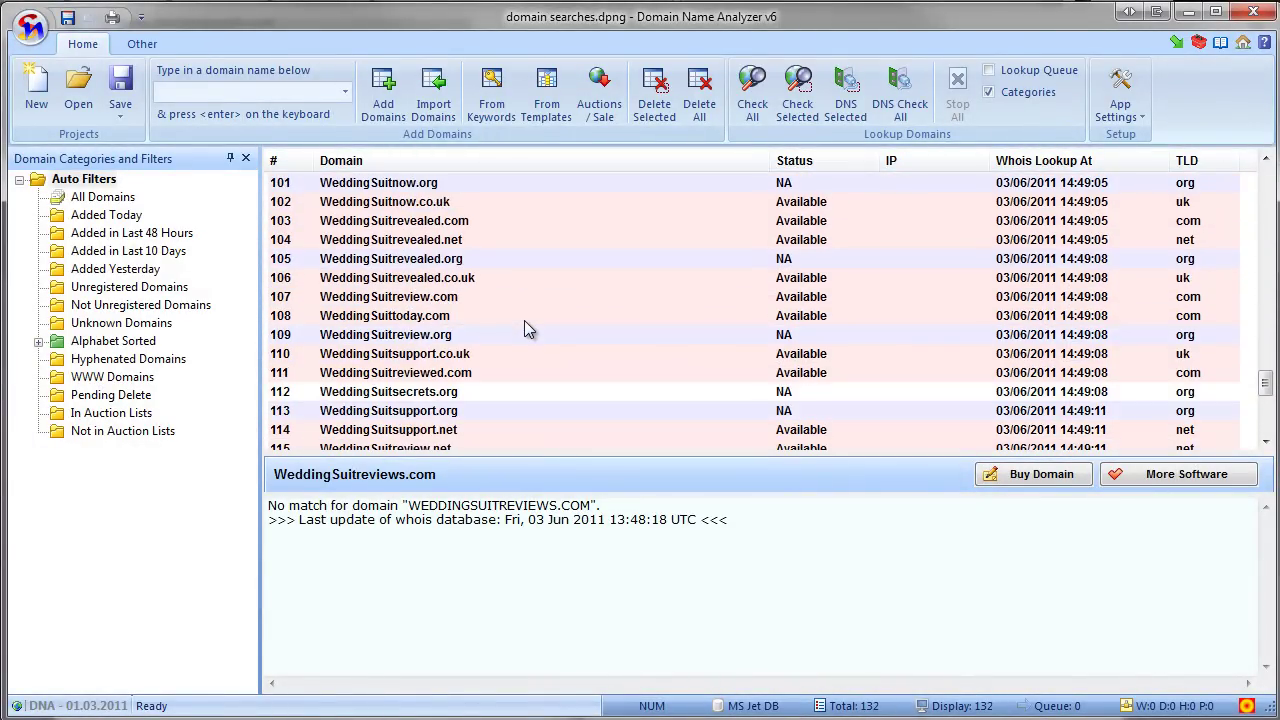
{"action": "scroll", "coordinate": [524, 322], "scroll_direction": "up", "scroll_amount": 6}
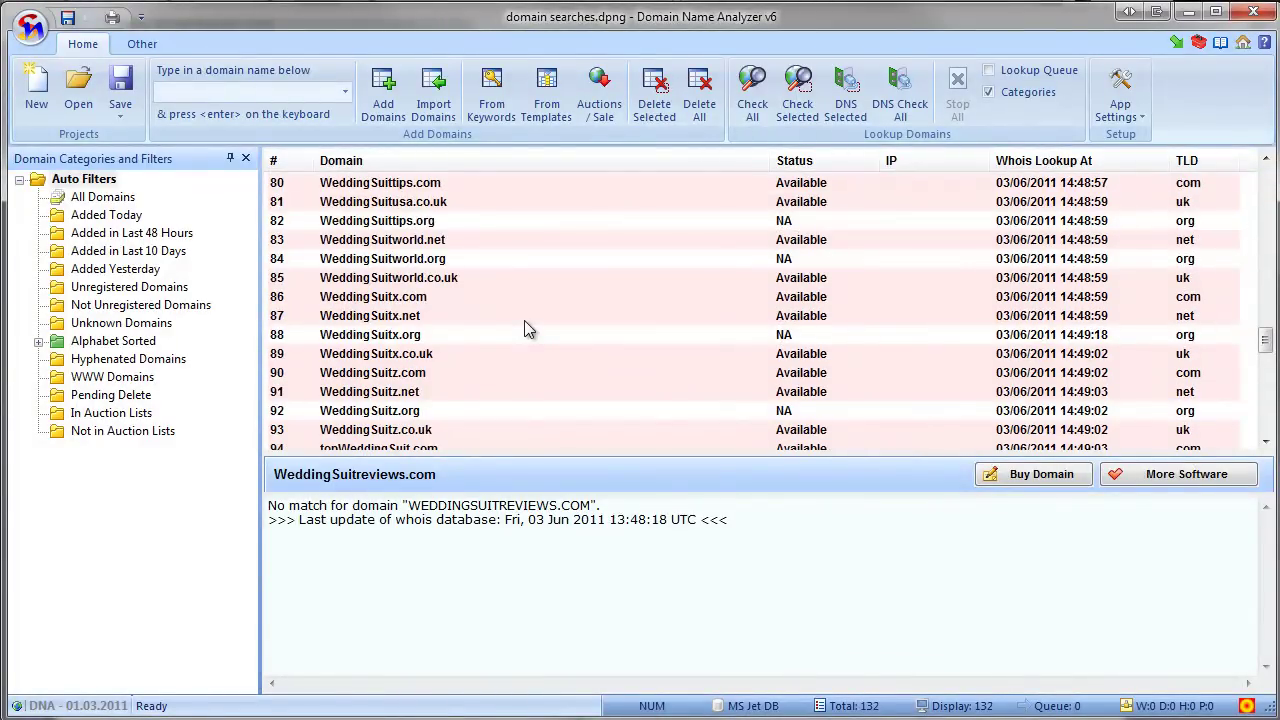
{"action": "scroll", "coordinate": [524, 322], "scroll_direction": "up", "scroll_amount": 1}
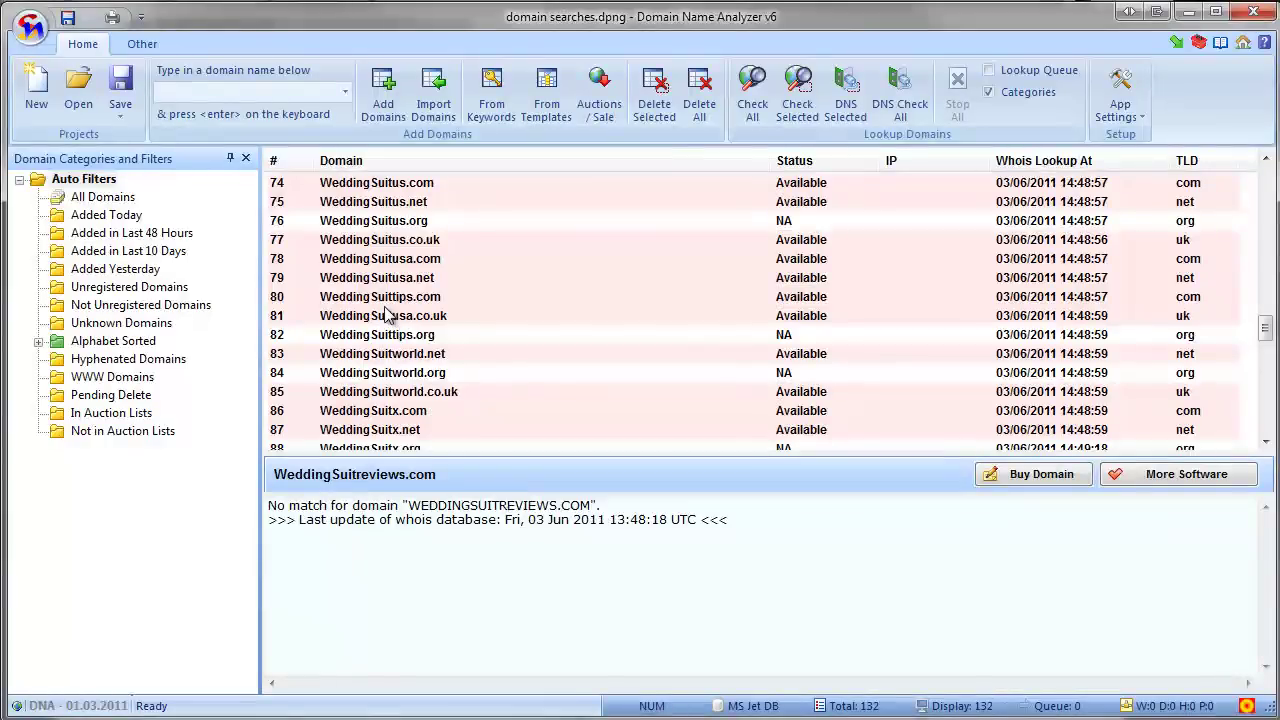
{"action": "left_click", "coordinate": [445, 302]}
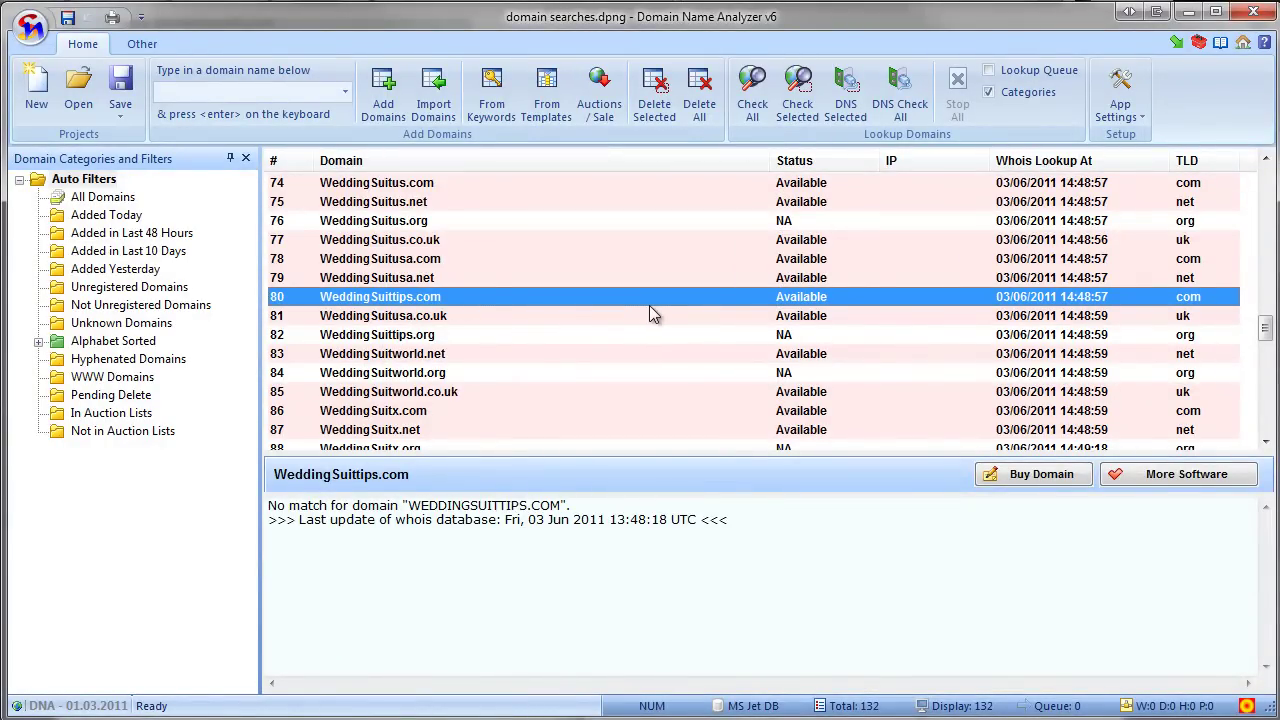
{"action": "scroll", "coordinate": [649, 308], "scroll_direction": "up", "scroll_amount": 5}
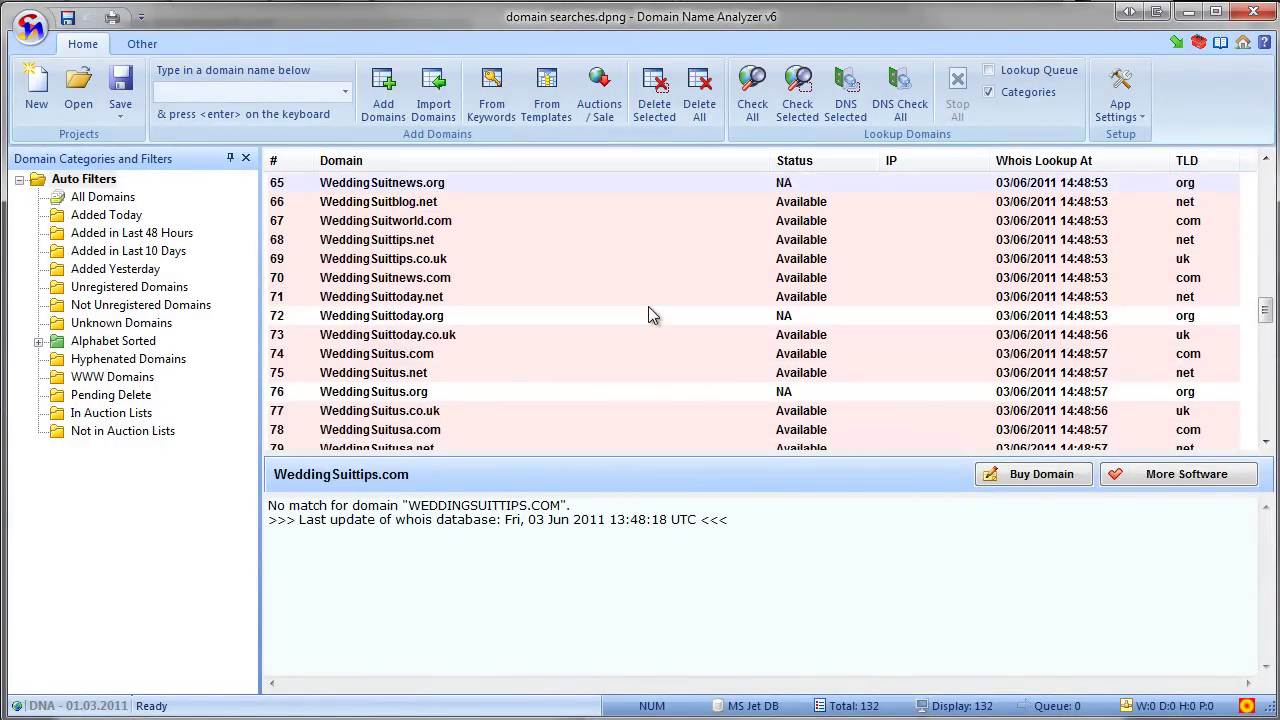
{"action": "scroll", "coordinate": [650, 312], "scroll_direction": "up", "scroll_amount": 3}
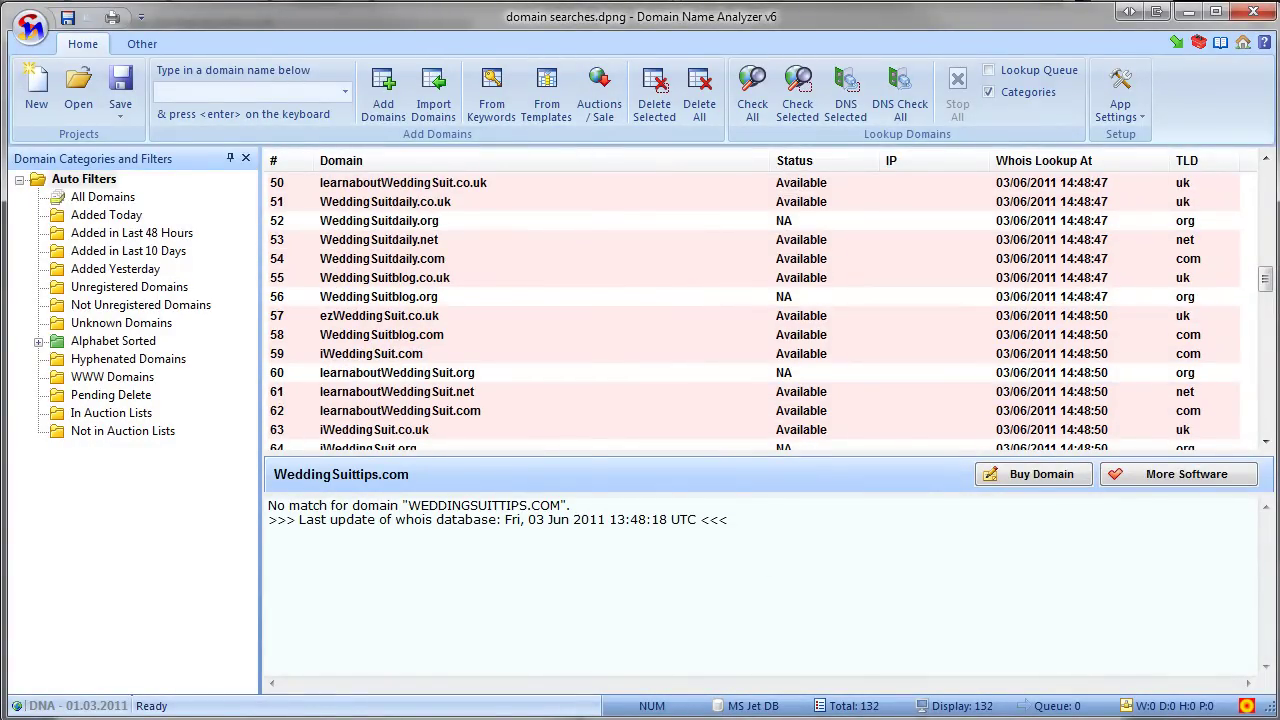
{"action": "key", "text": "alt+Tab"}
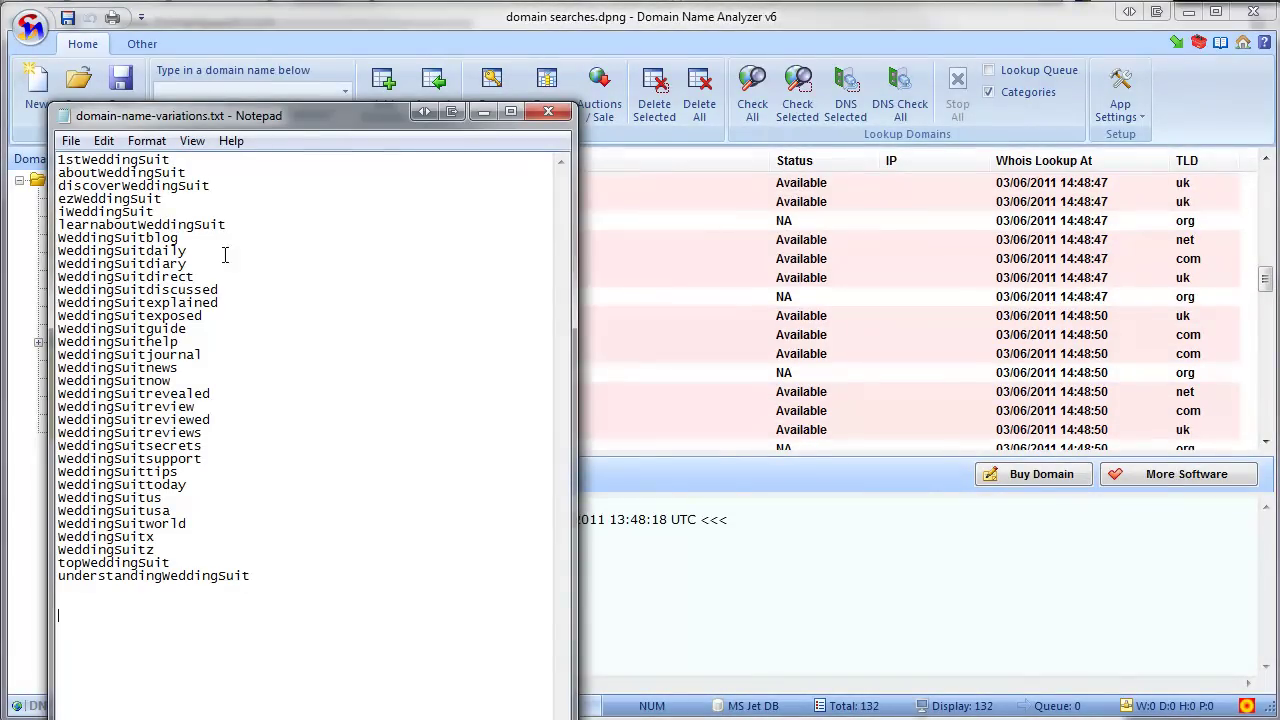